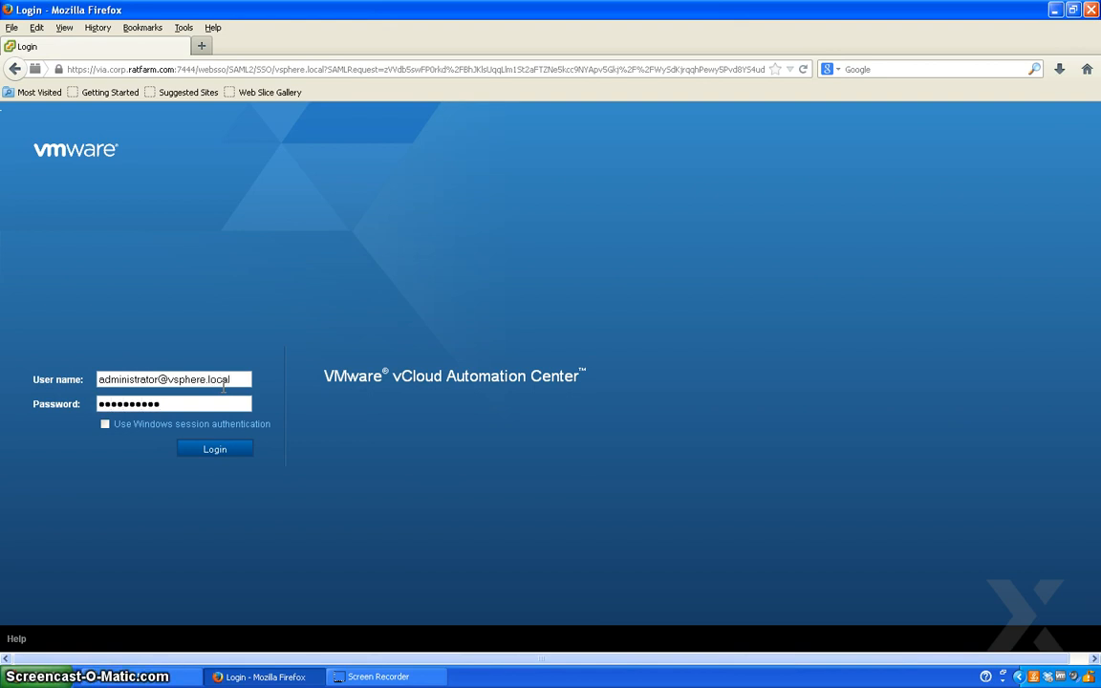
# - Sign in to the administration portal with the administrator credentials
pyautogui.press('Return')
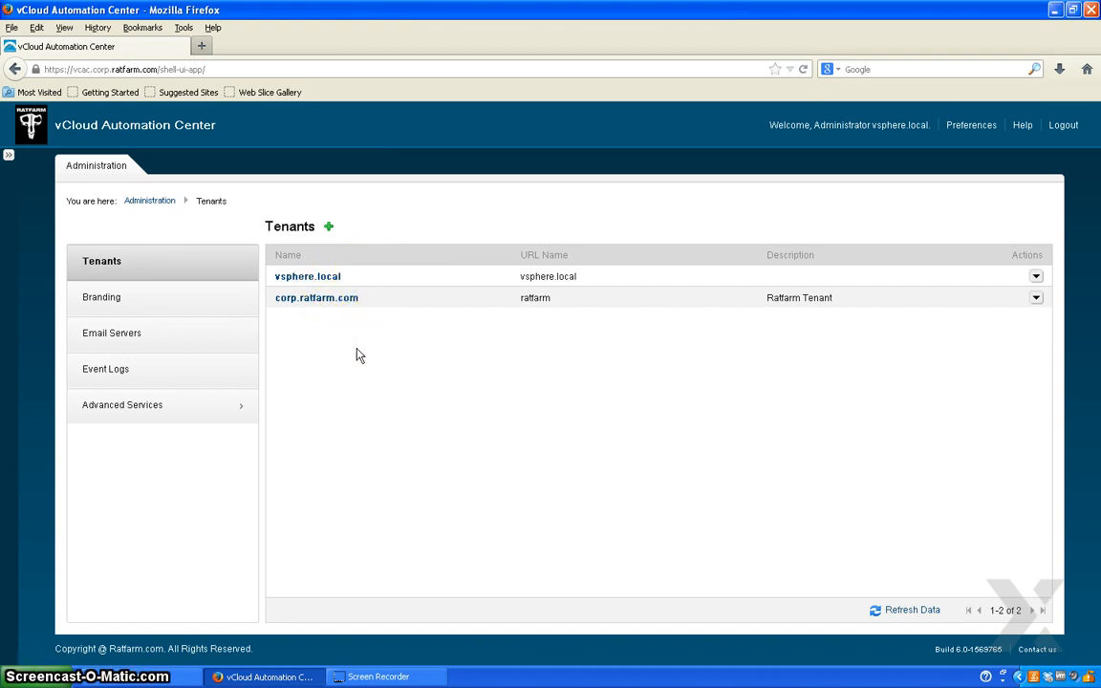
# - Add a tenant with Name and URL Name 'engineering' and save it
pyautogui.click(329, 228)
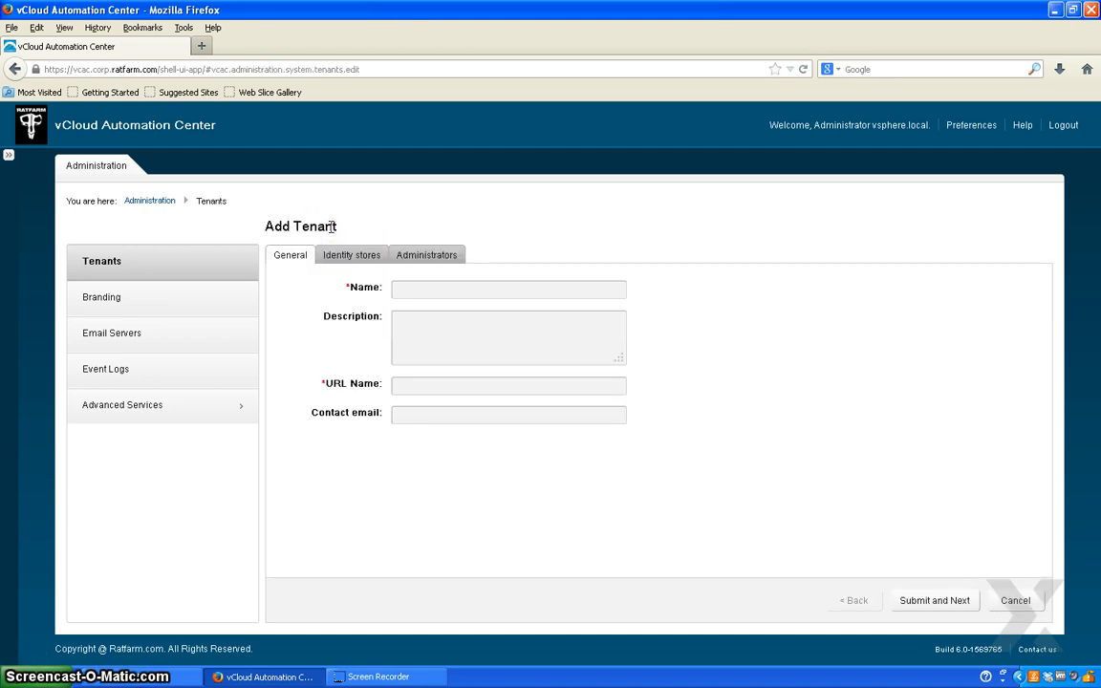
pyautogui.click(462, 288)
pyautogui.write('engineering')
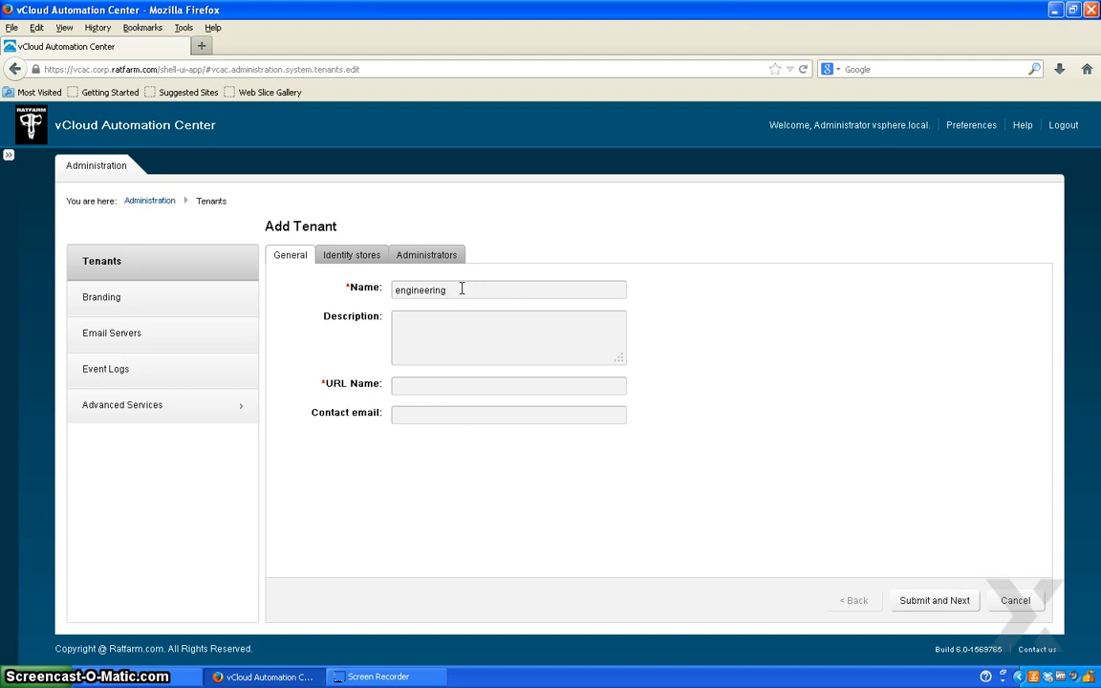
pyautogui.click(452, 384)
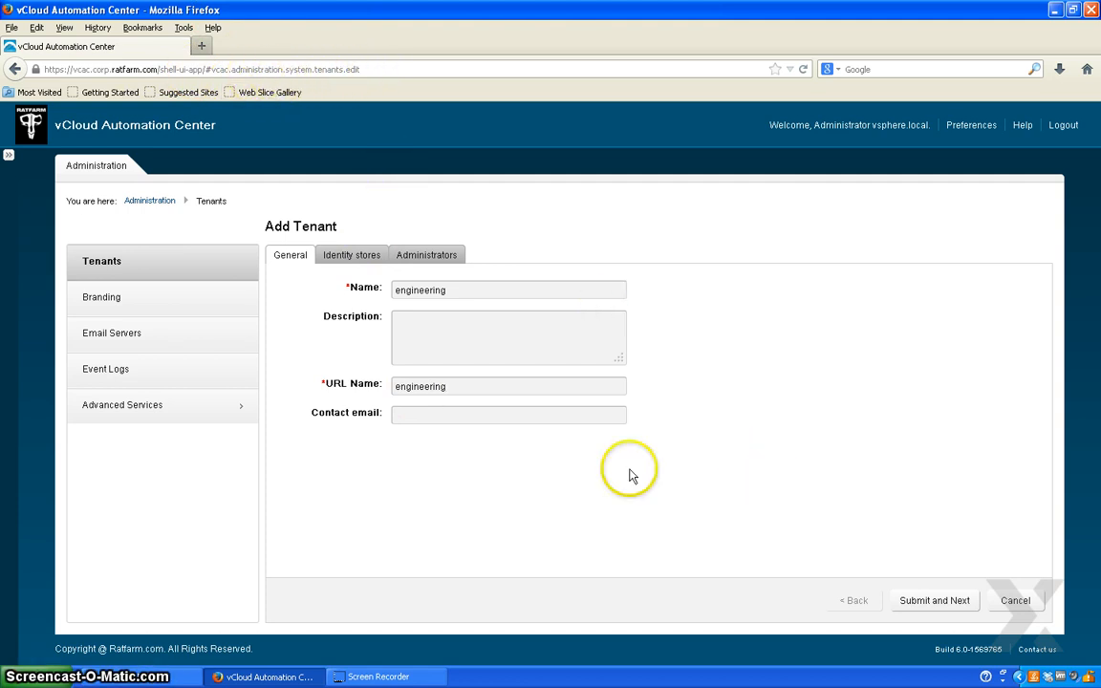
pyautogui.click(917, 600)
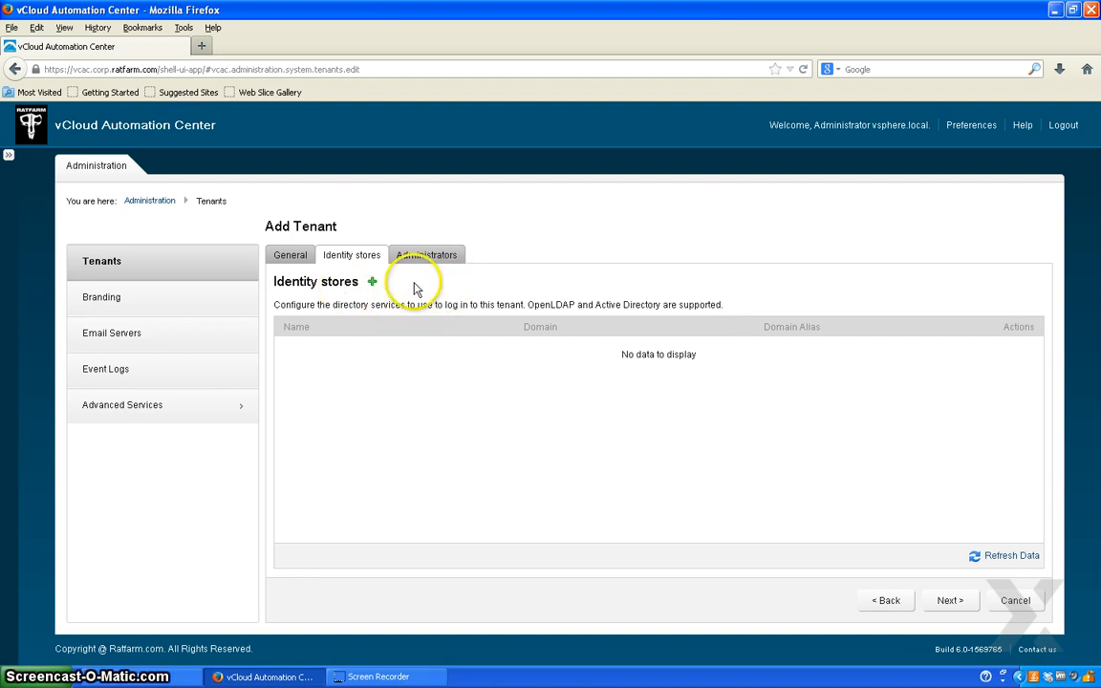
# - Start a new identity store named 'ad' of type Active Directory
pyautogui.click(373, 282)
pyautogui.click(332, 277)
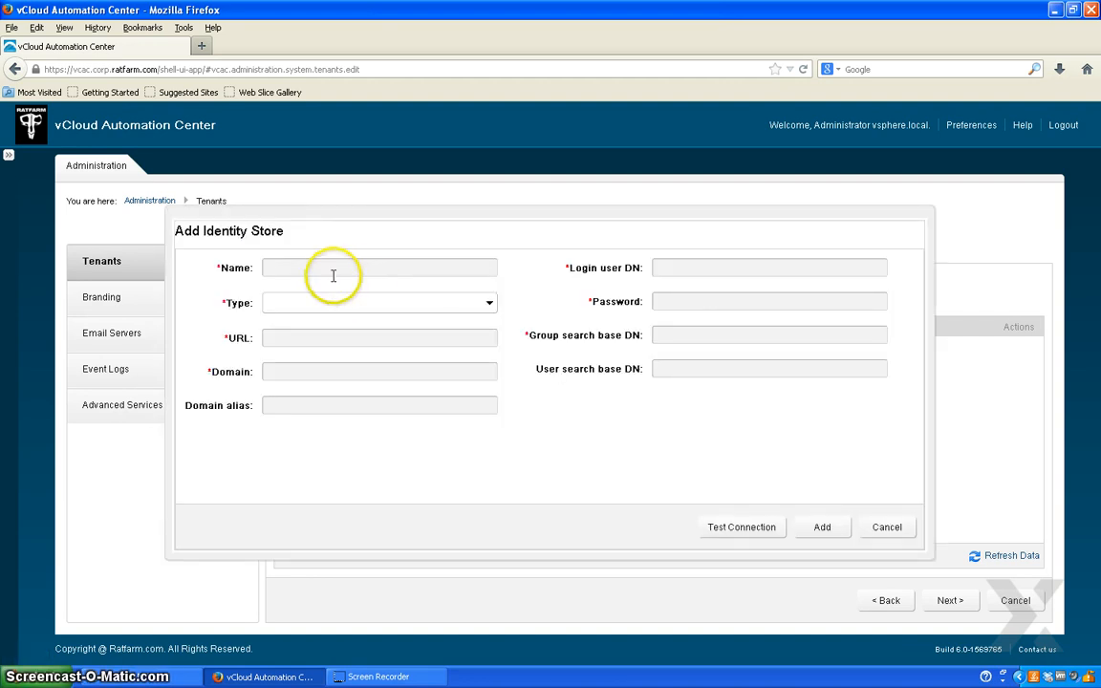
pyautogui.write('ad')
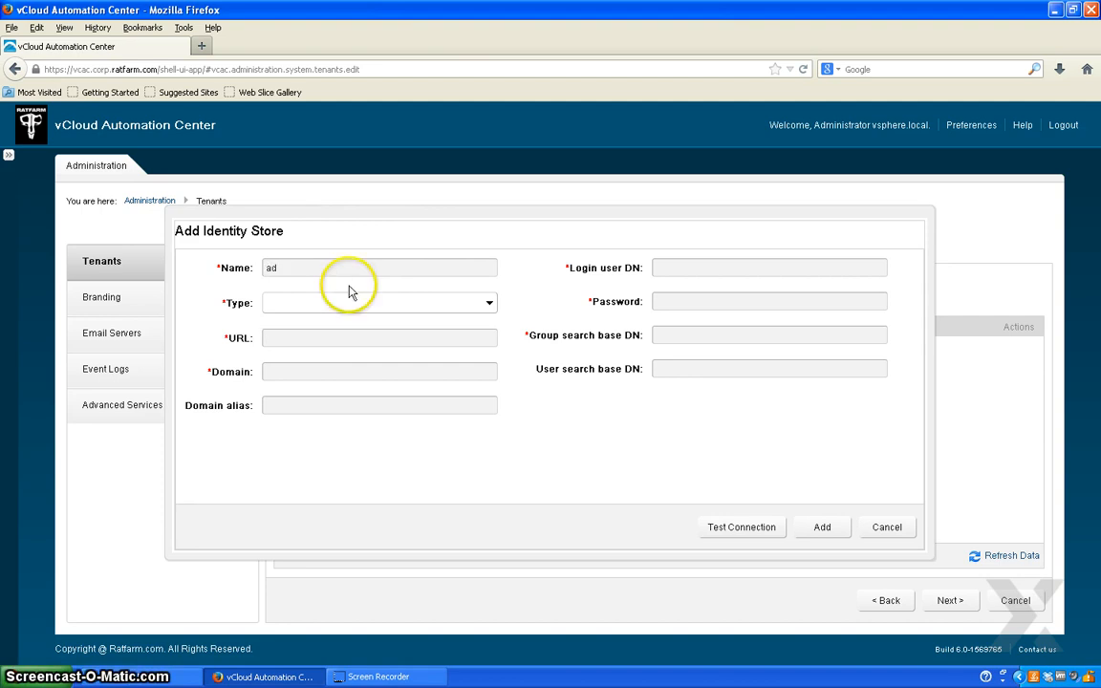
pyautogui.click(350, 300)
pyautogui.click(344, 341)
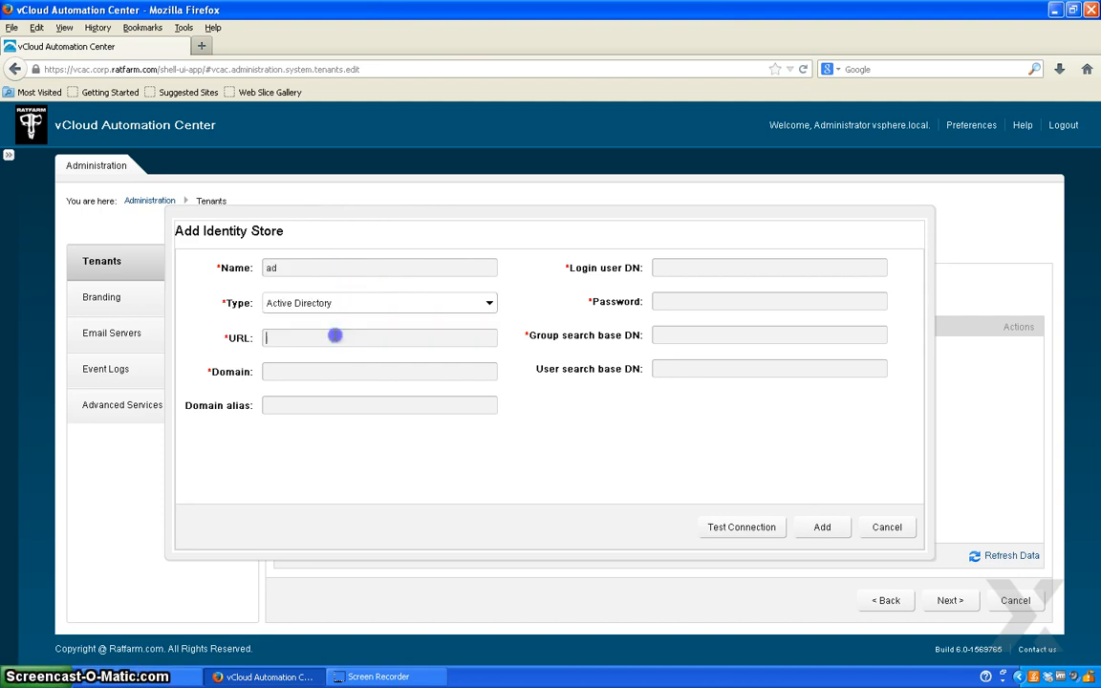
# - Set the store URL to ldap://dc-gibson.corp.ratfarm.com:389 and the domain to corp.ratfarm.com
pyautogui.click(151, 670)
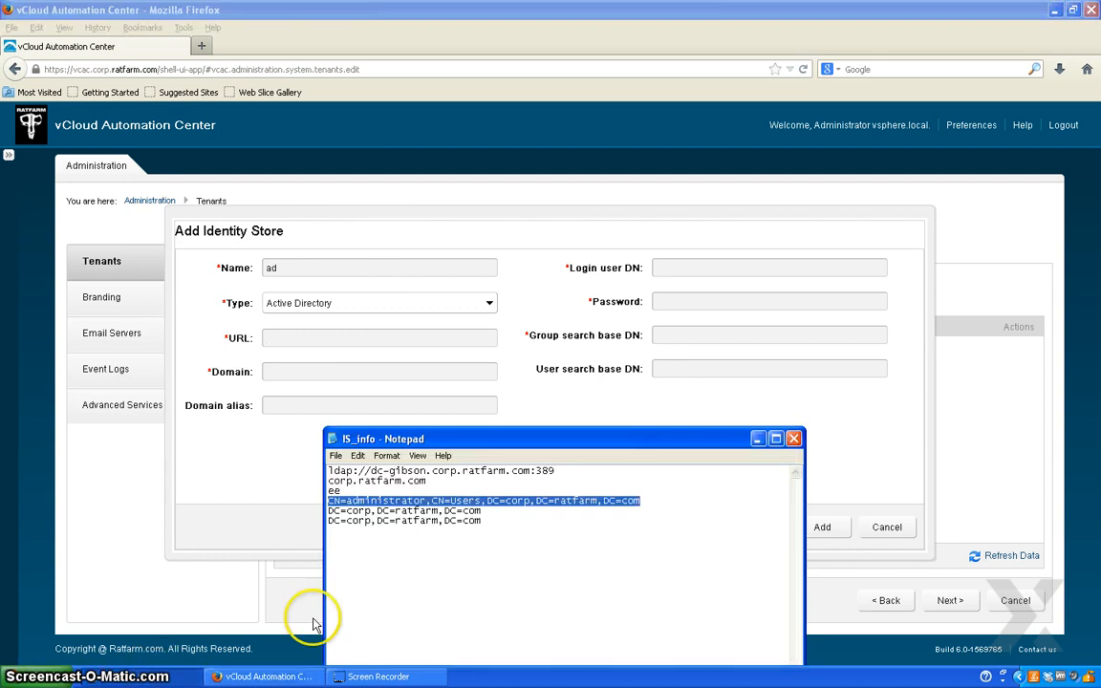
pyautogui.moveTo(553, 470); pyautogui.dragTo(327, 470)
pyautogui.hotkey('ctrl', 'c')
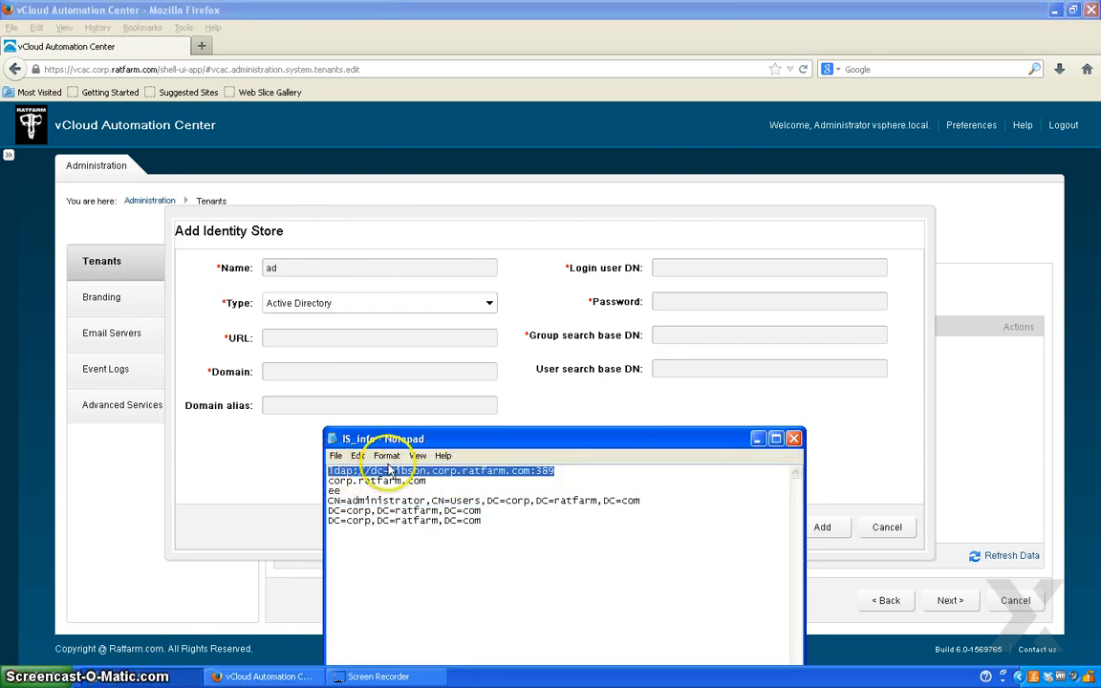
pyautogui.click(758, 438)
pyautogui.click(288, 337)
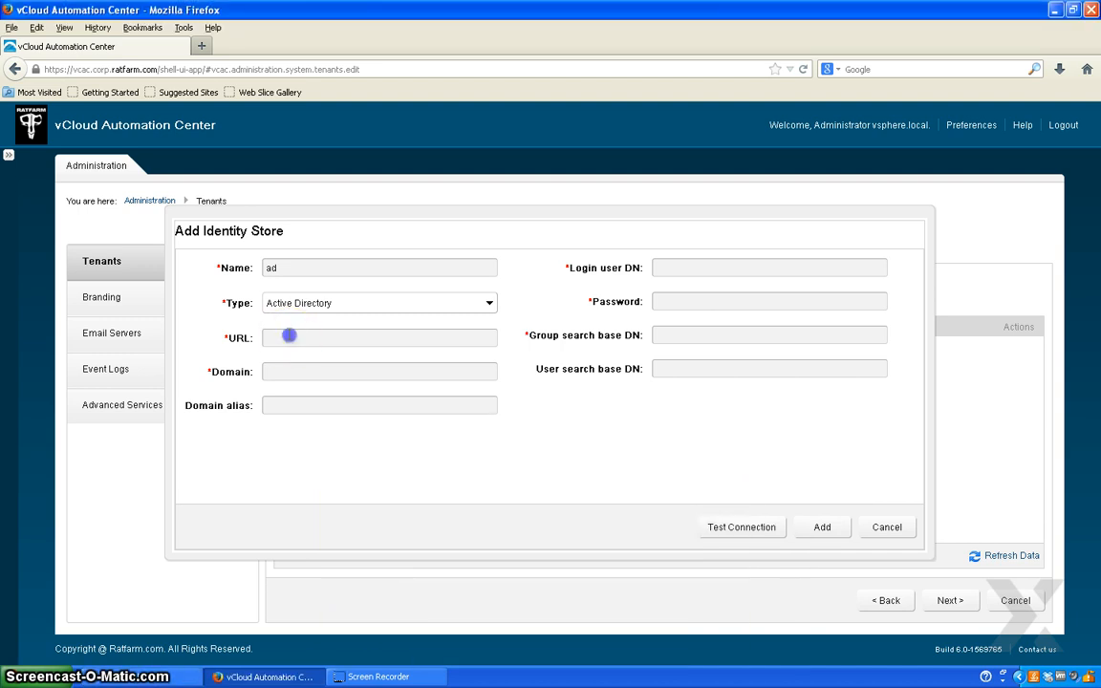
pyautogui.hotkey('ctrl', 'v')
pyautogui.click(297, 366)
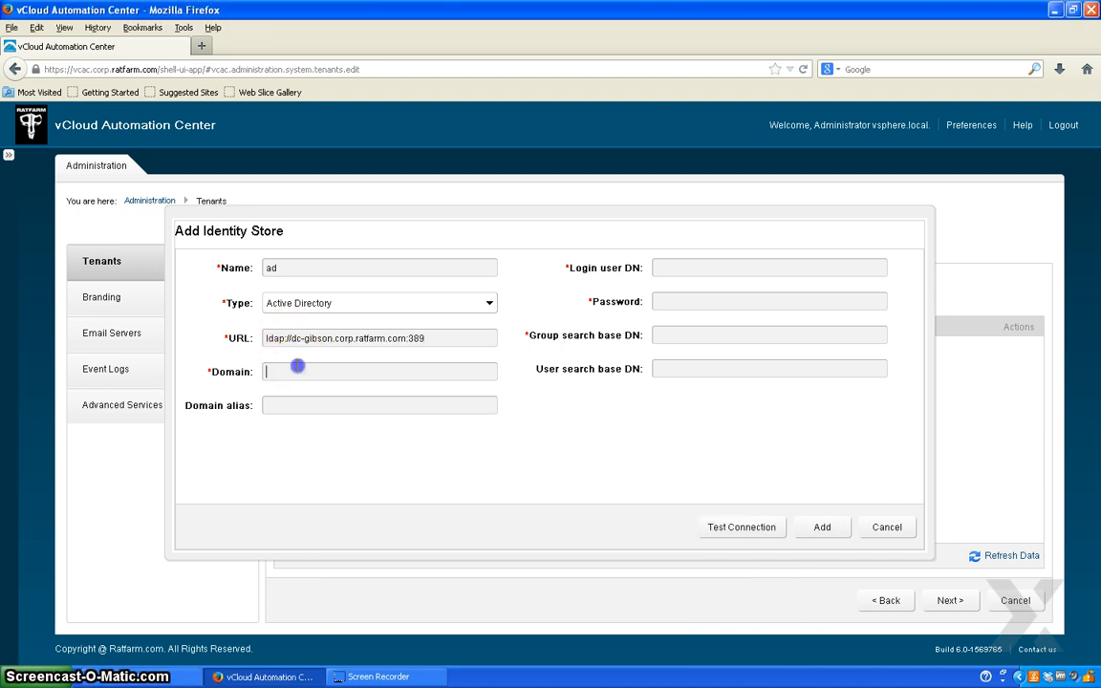
pyautogui.write('corp.ratfarm.com')
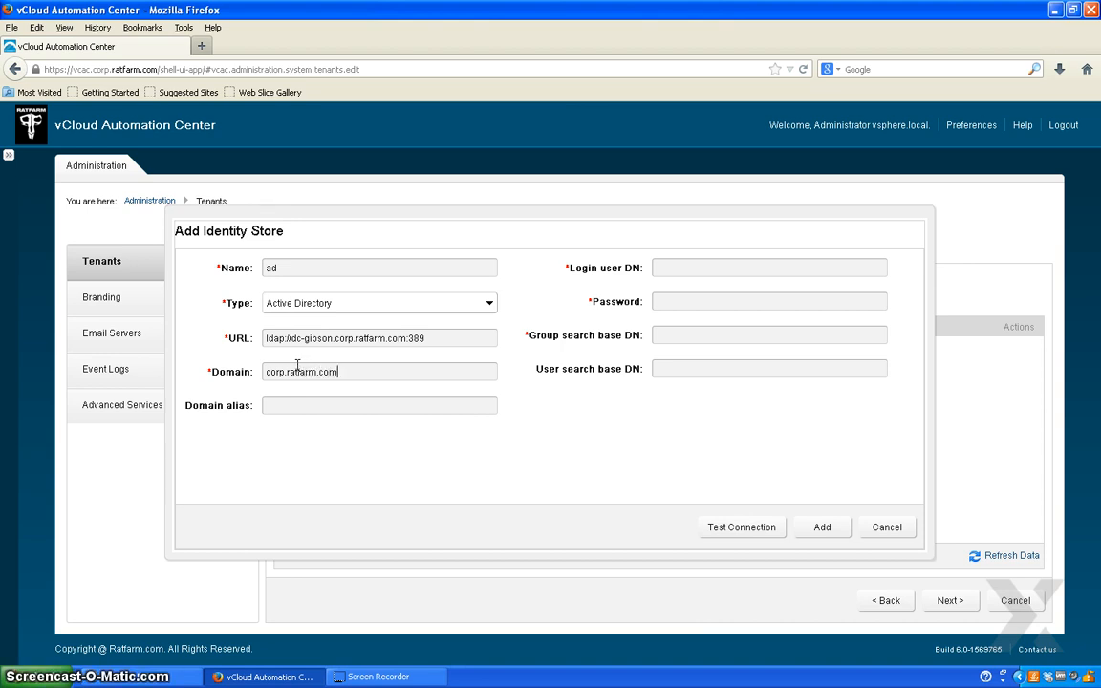
pyautogui.click(688, 266)
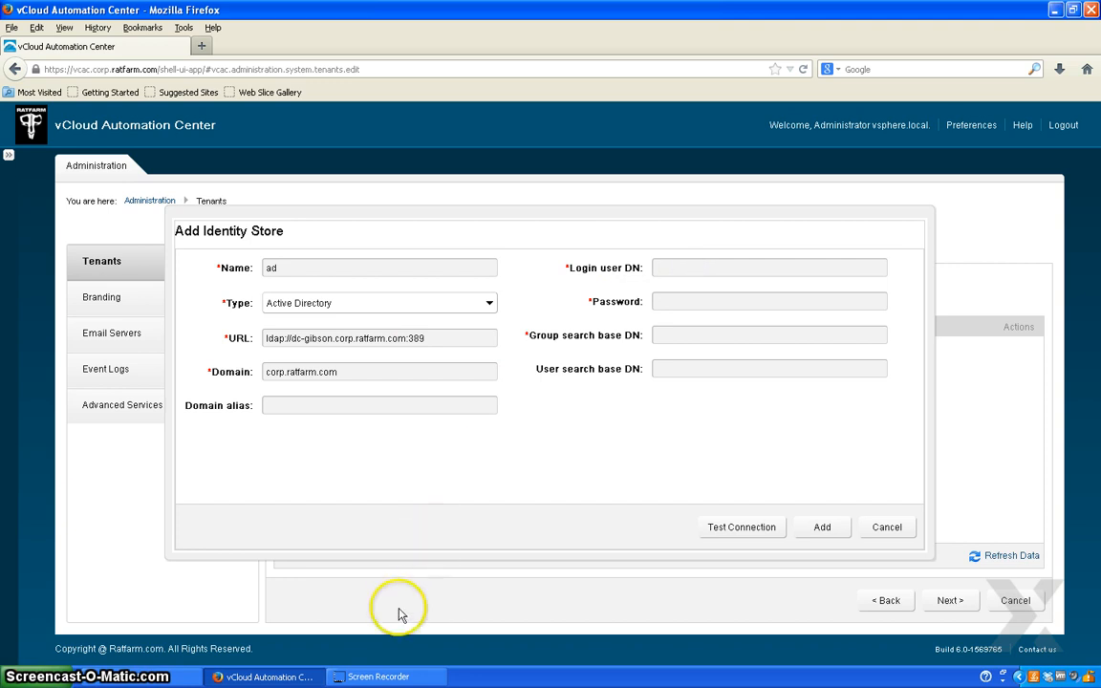
# - Paste the administrator DN from the IS_info notes as the login user DN
pyautogui.click(157, 674)
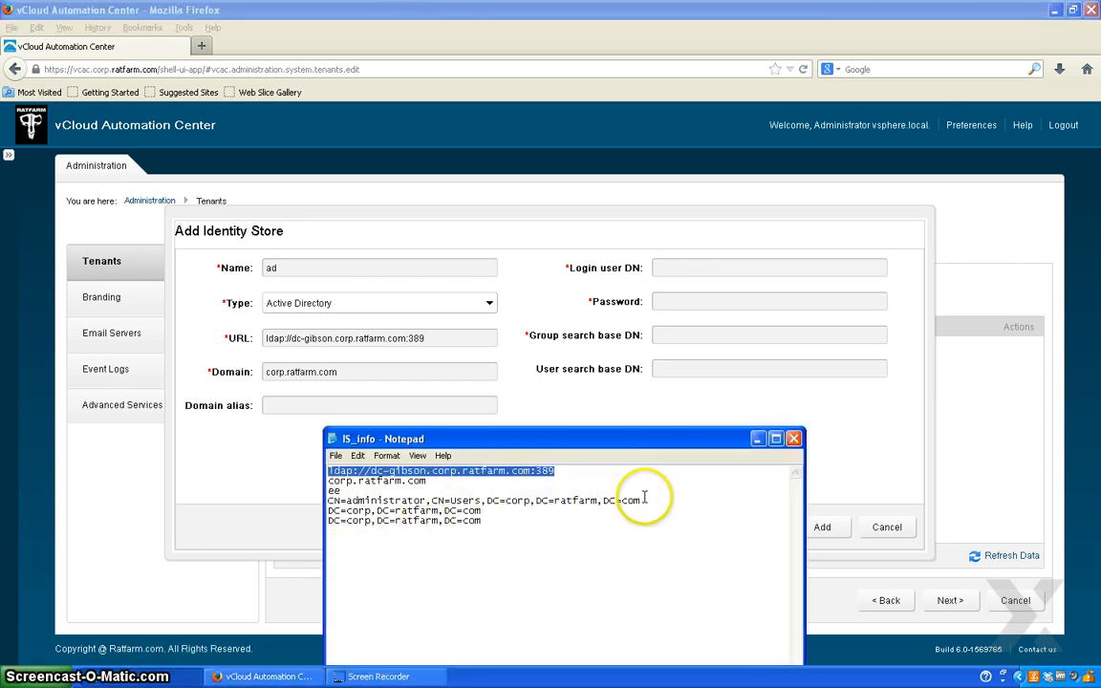
pyautogui.moveTo(640, 501); pyautogui.dragTo(326, 500)
pyautogui.hotkey('ctrl', 'c')
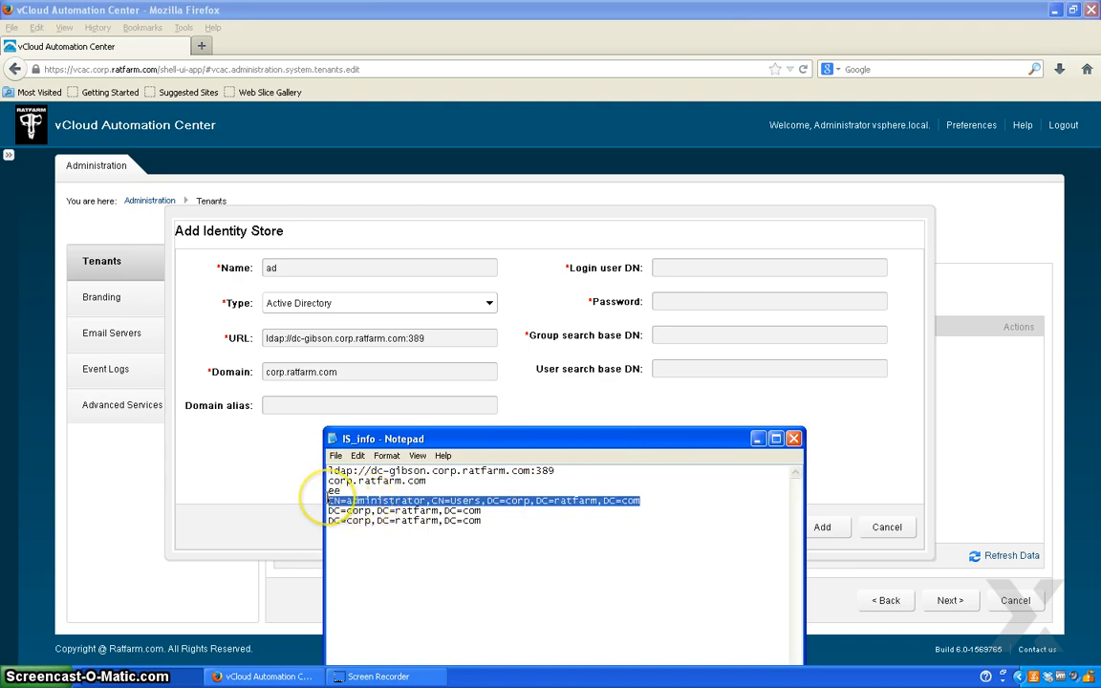
pyautogui.click(704, 268)
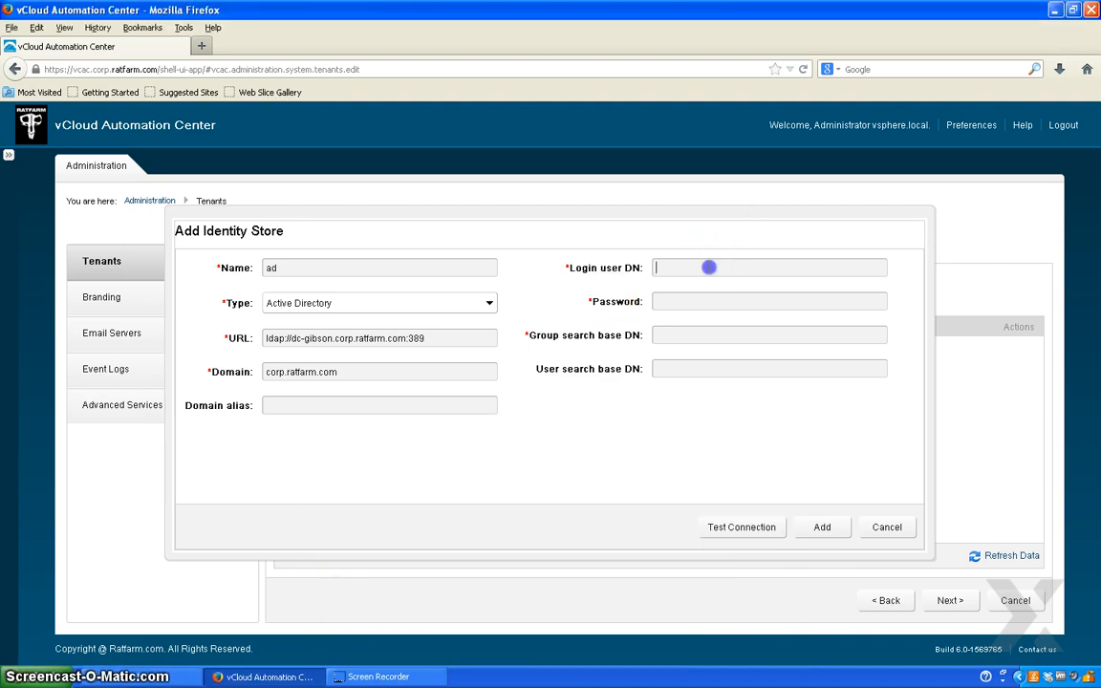
pyautogui.hotkey('ctrl', 'v')
pyautogui.click(703, 303)
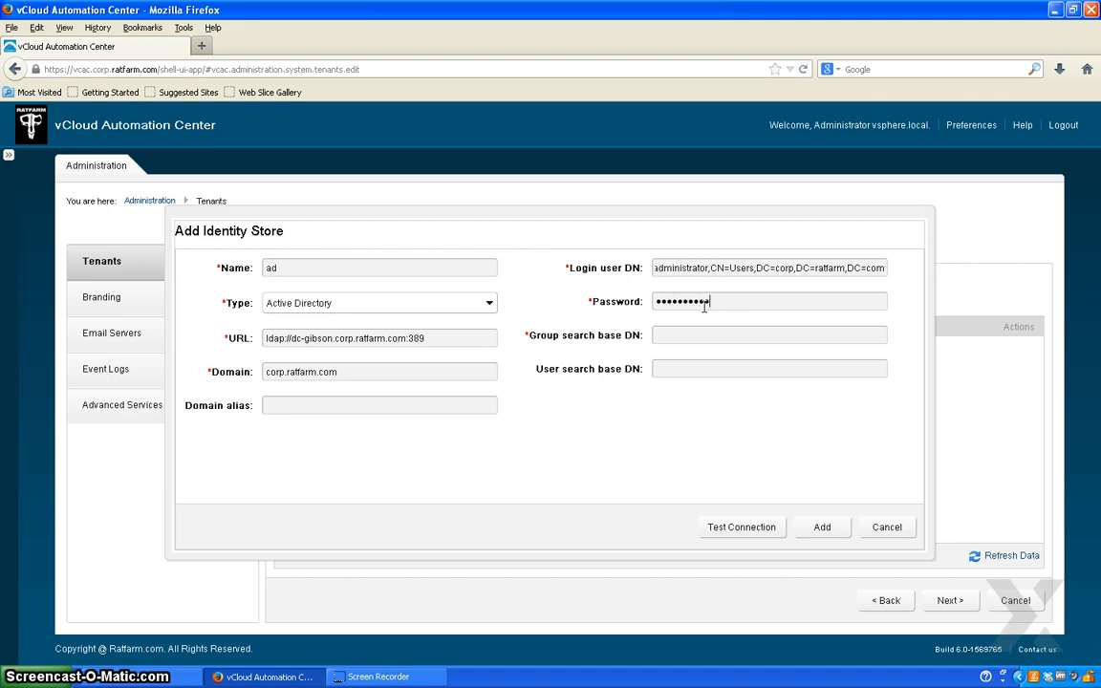
# - Set both group and user search base DNs to DC=corp,DC=ratfarm,DC=com
pyautogui.click(165, 668)
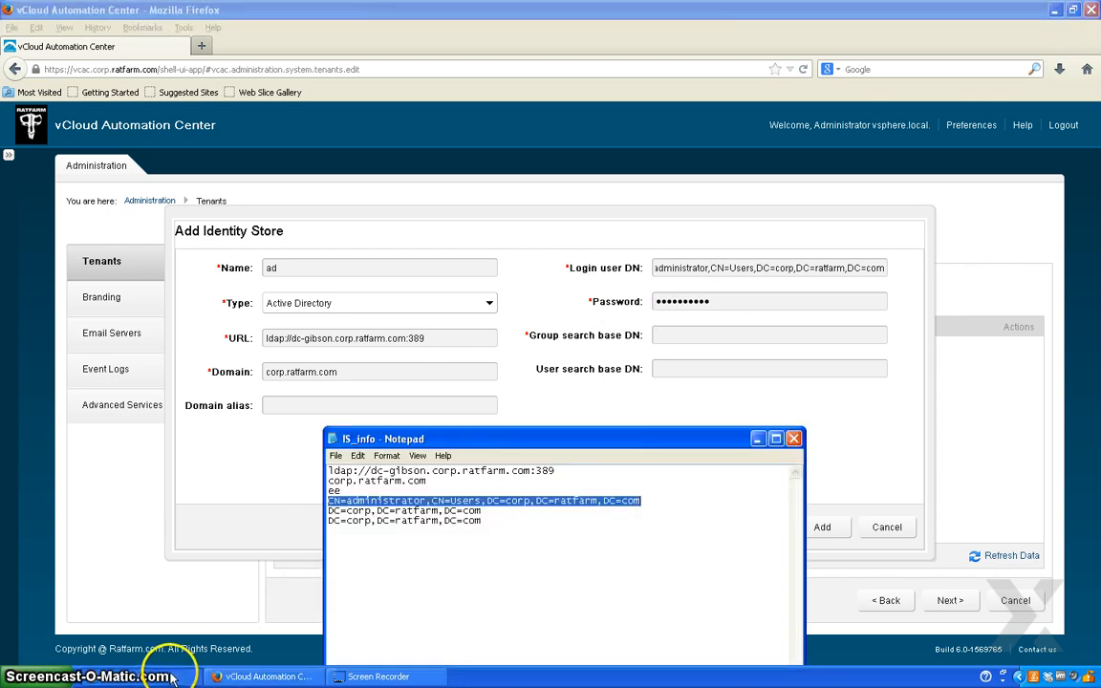
pyautogui.moveTo(482, 511); pyautogui.dragTo(327, 513)
pyautogui.hotkey('ctrl', 'c')
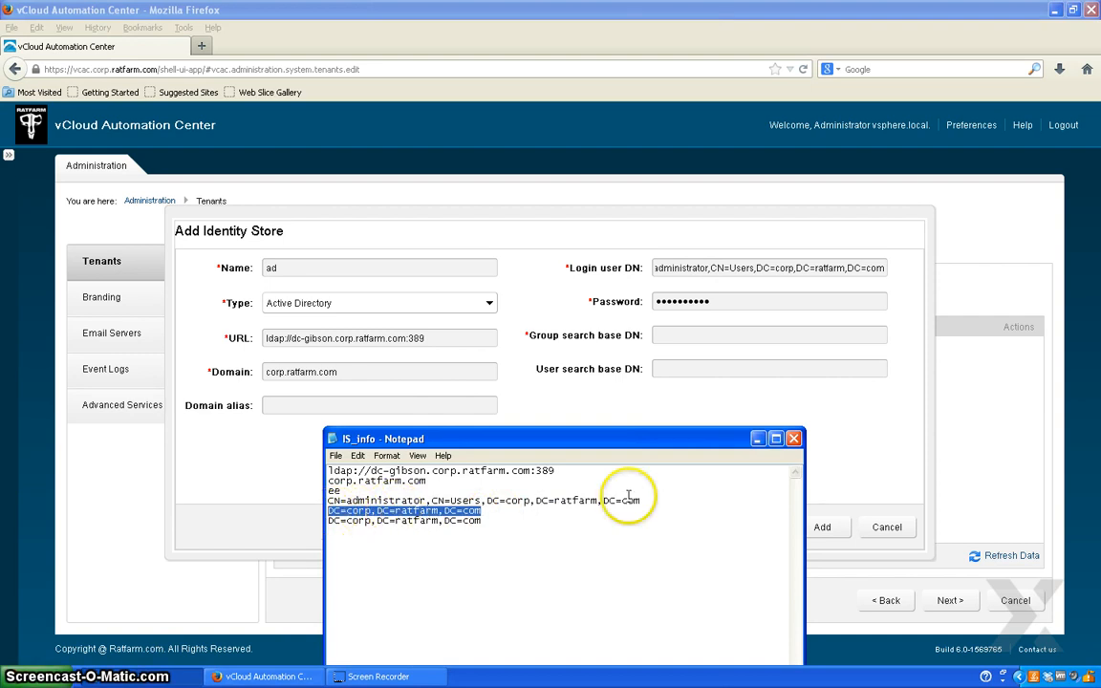
pyautogui.click(757, 438)
pyautogui.click(734, 333)
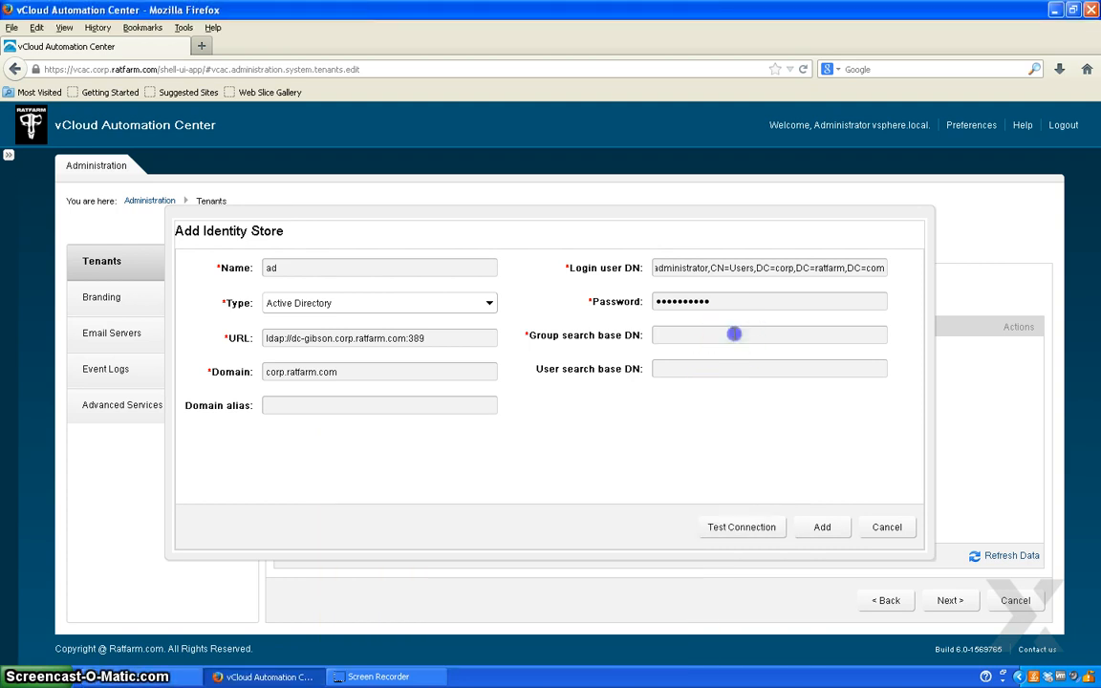
pyautogui.hotkey('ctrl', 'v')
pyautogui.click(707, 367)
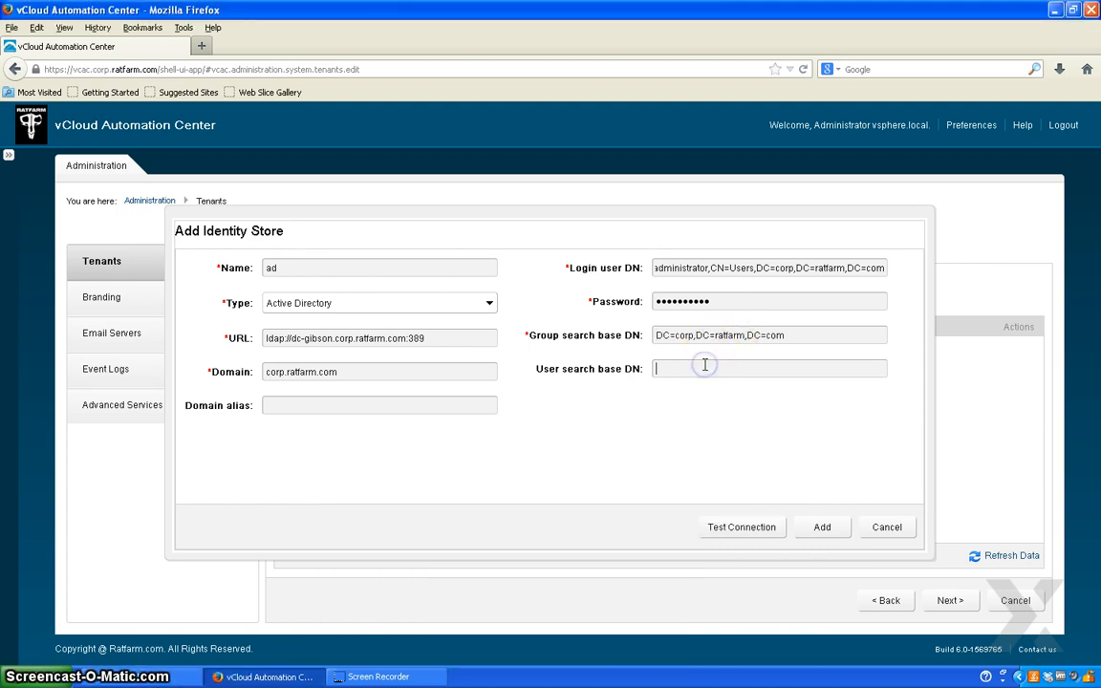
pyautogui.hotkey('ctrl', 'v')
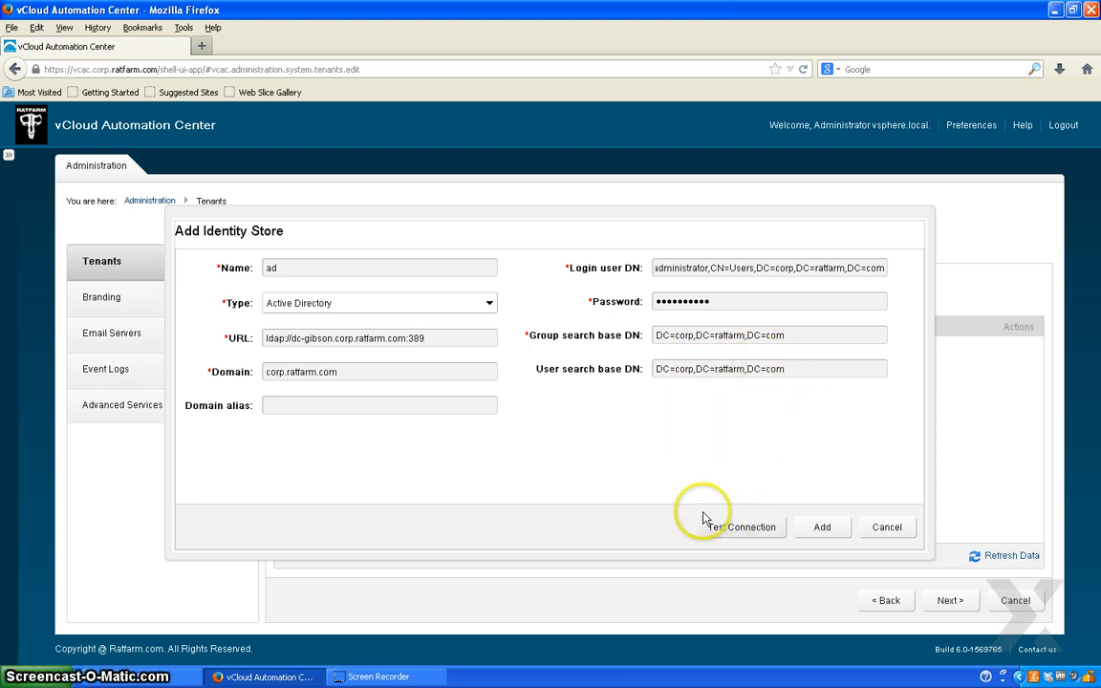
# - Test the Active Directory connection and add the 'ad' store to the engineering tenant
pyautogui.click(728, 527)
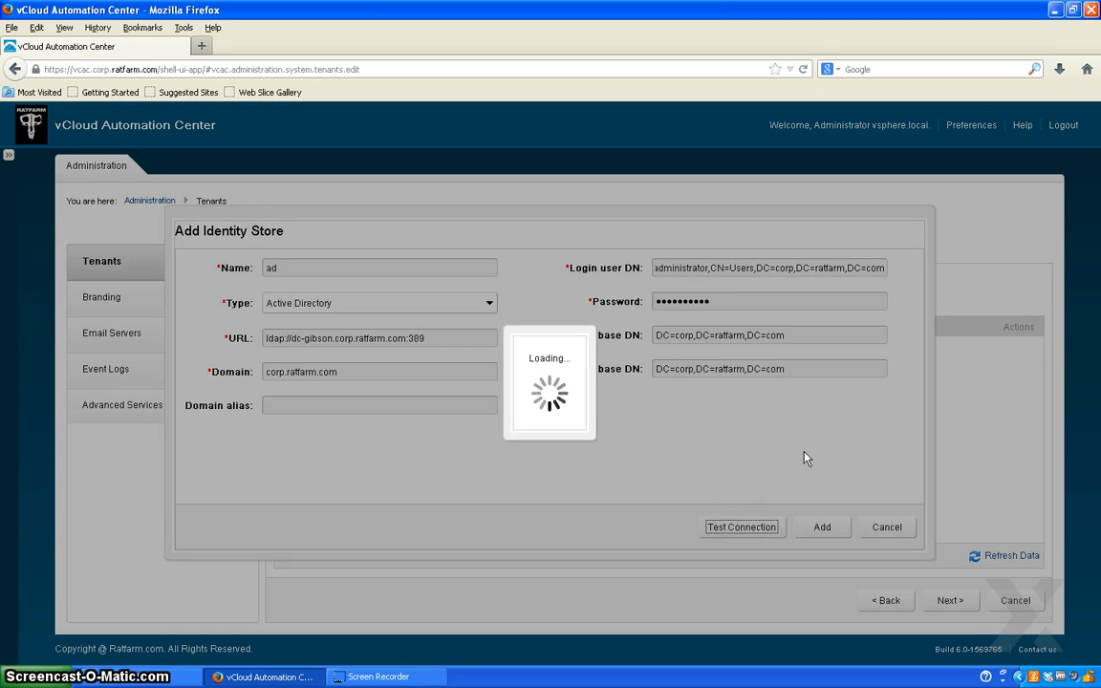
pyautogui.click(676, 474)
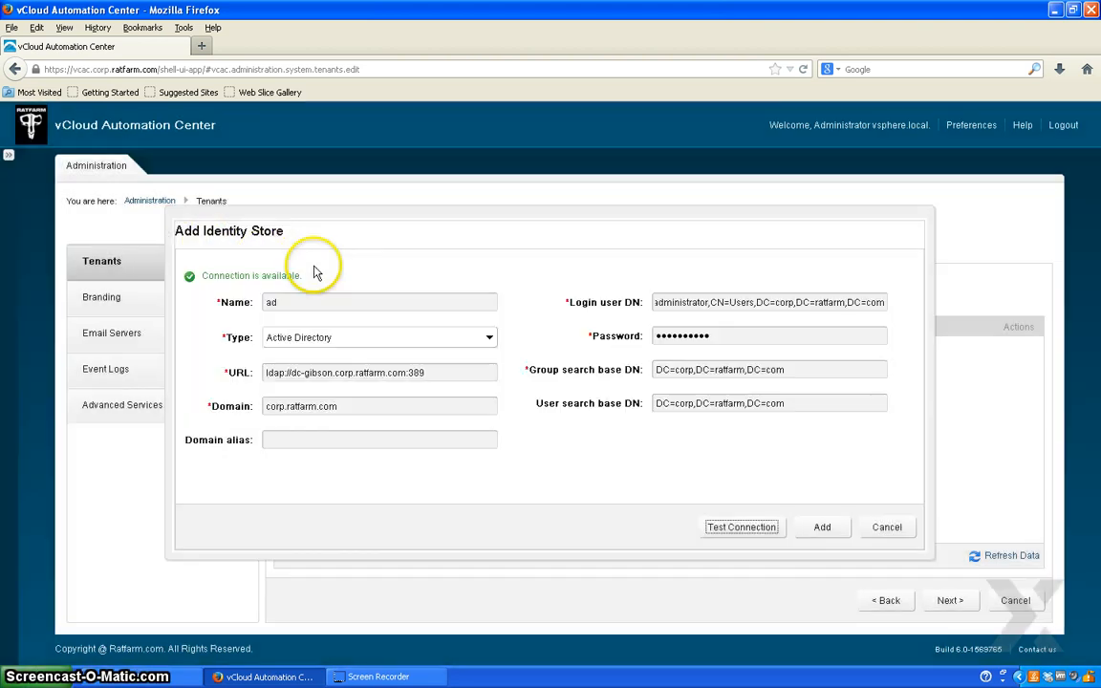
pyautogui.click(837, 537)
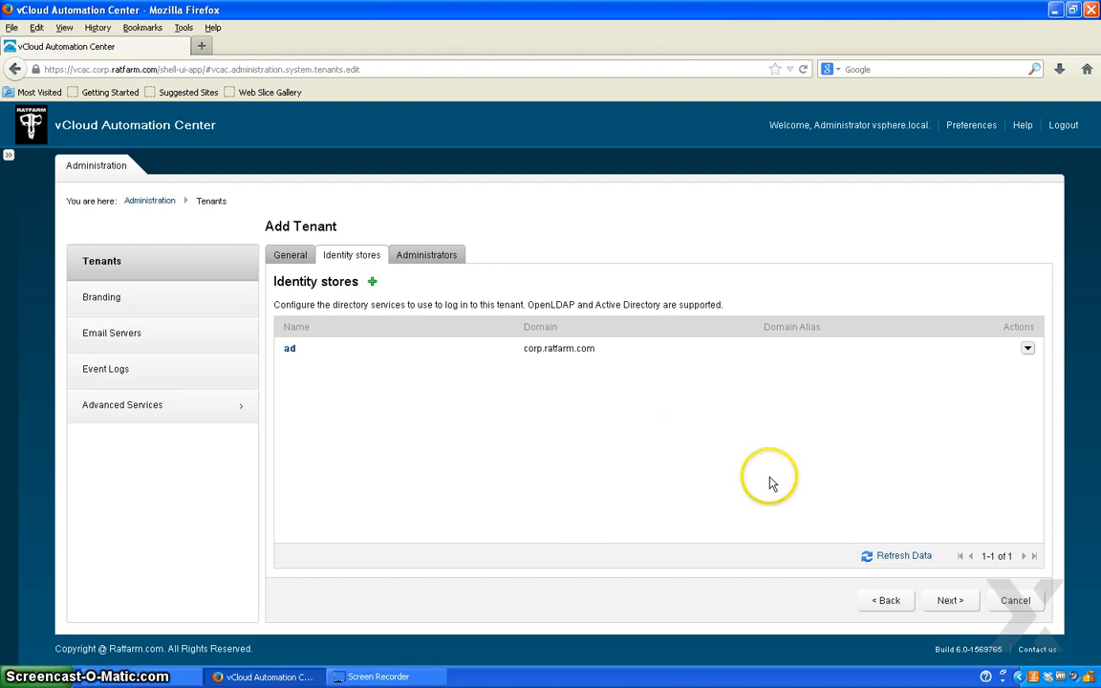
pyautogui.click(944, 598)
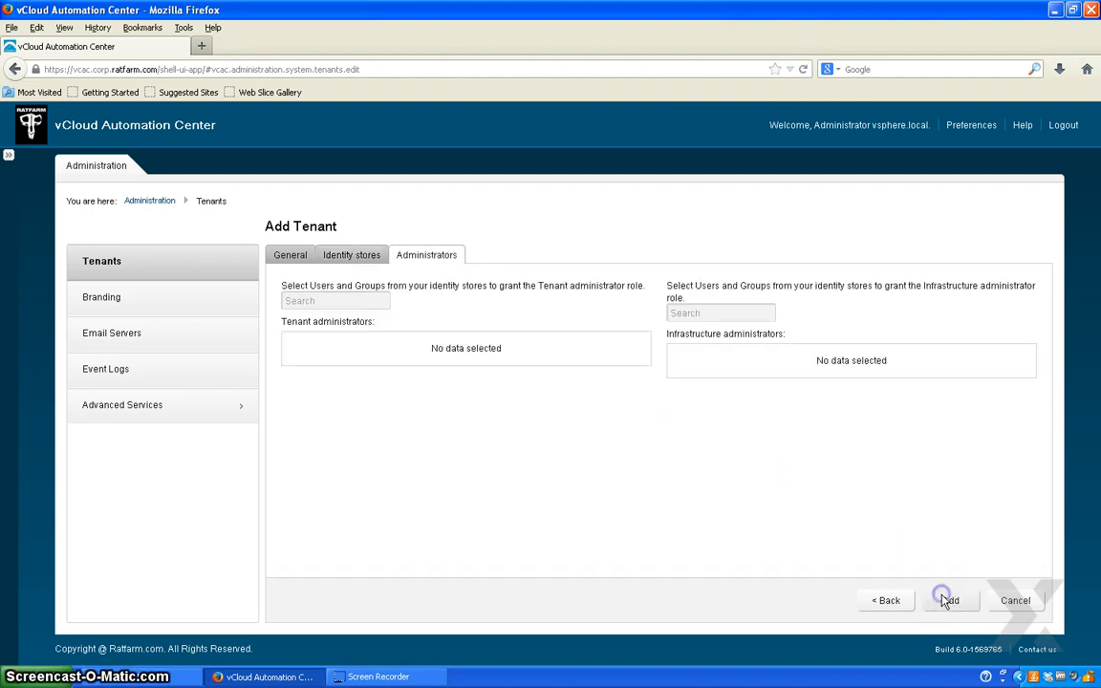
# - Search 'domain' and make Domain Admins a tenant administrator
pyautogui.click(320, 303)
pyautogui.write('domain')
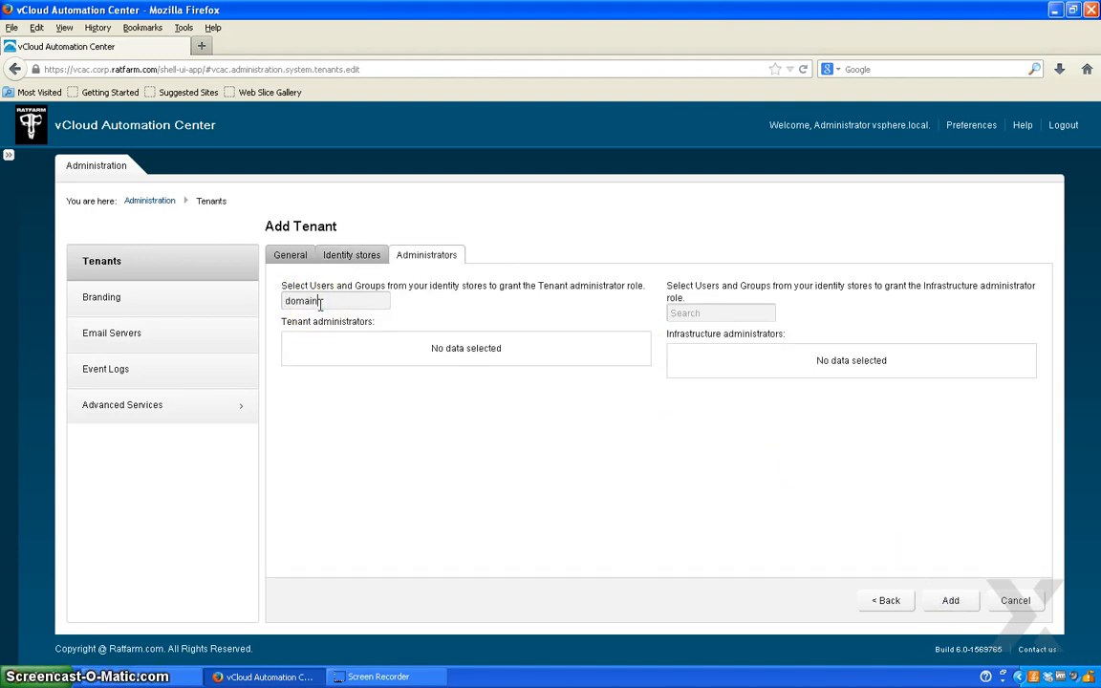
pyautogui.press('BackSpace')
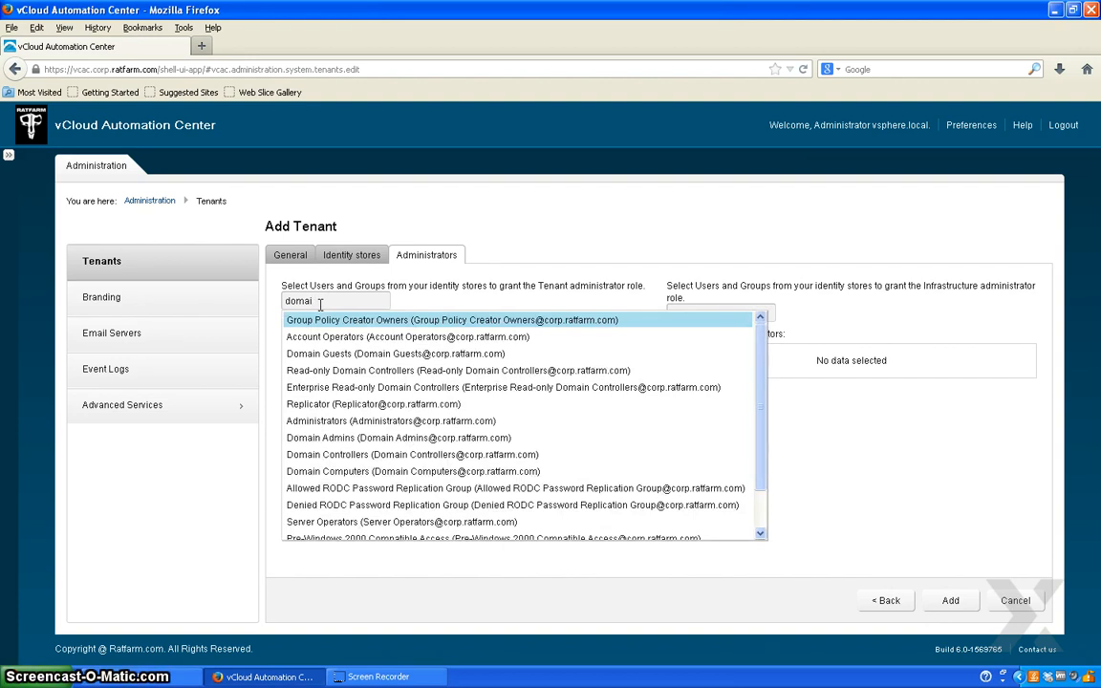
pyautogui.click(385, 438)
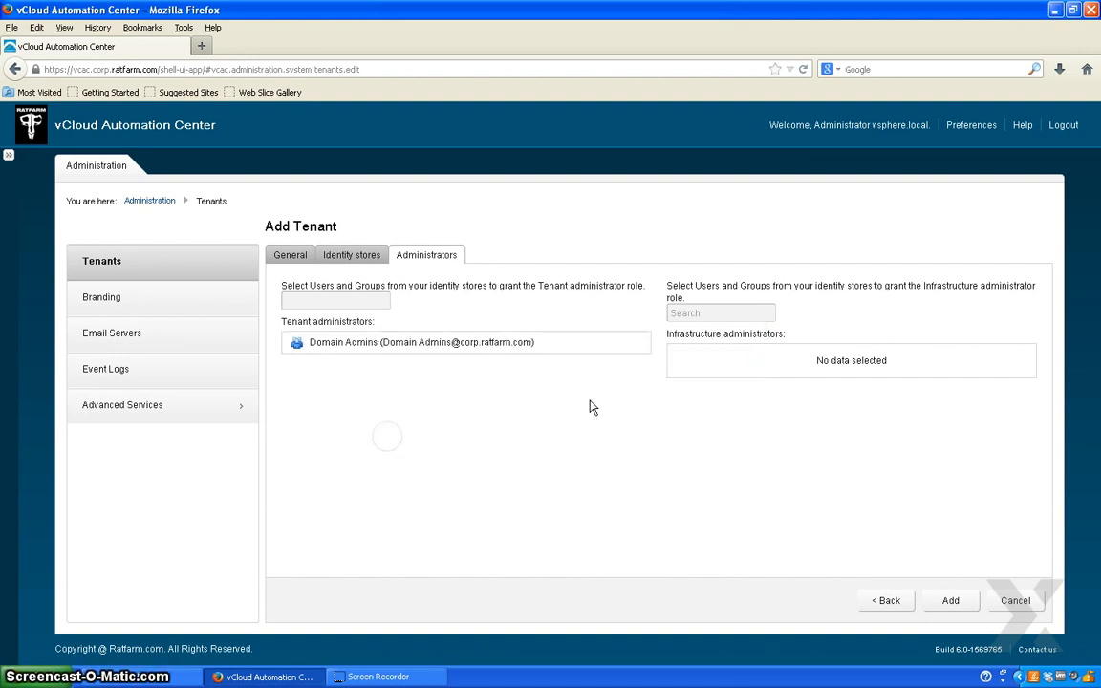
# - Make Domain Admins an infrastructure administrator too and finish adding the engineering tenant
pyautogui.click(736, 315)
pyautogui.write('domain')
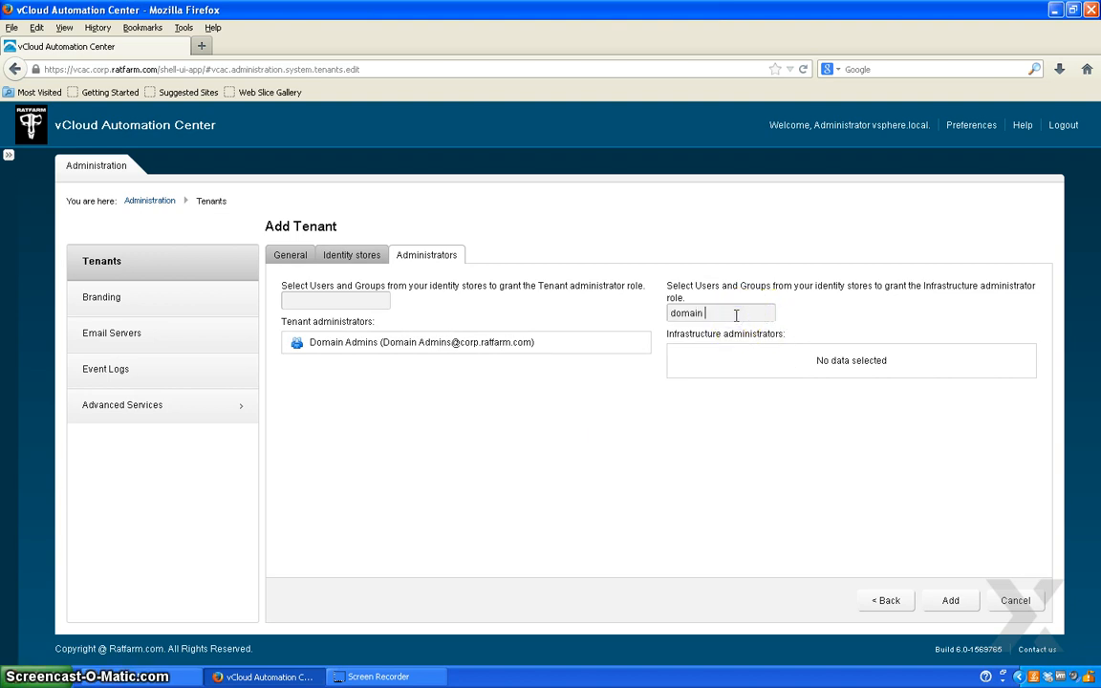
pyautogui.click(541, 450)
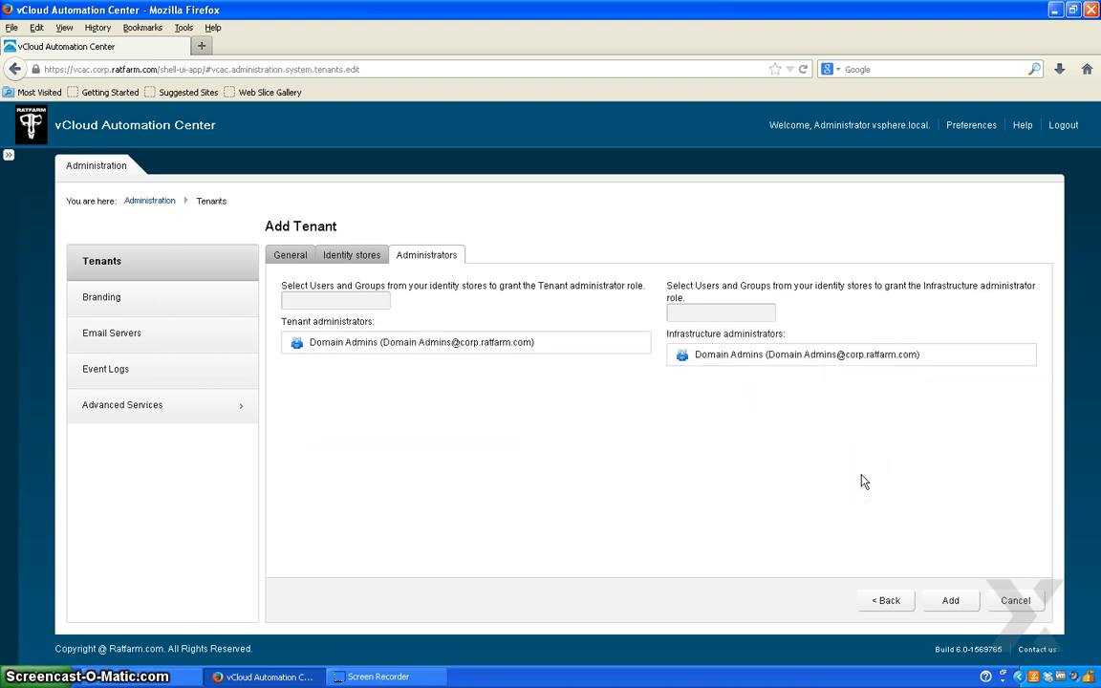
pyautogui.click(785, 453)
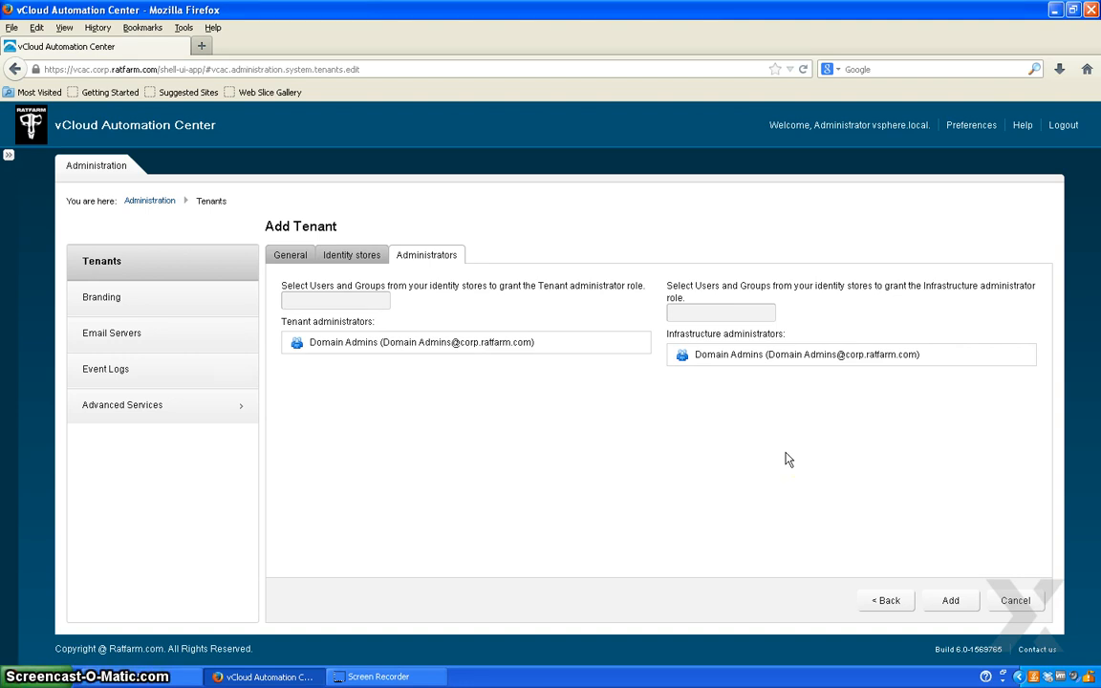
pyautogui.click(949, 600)
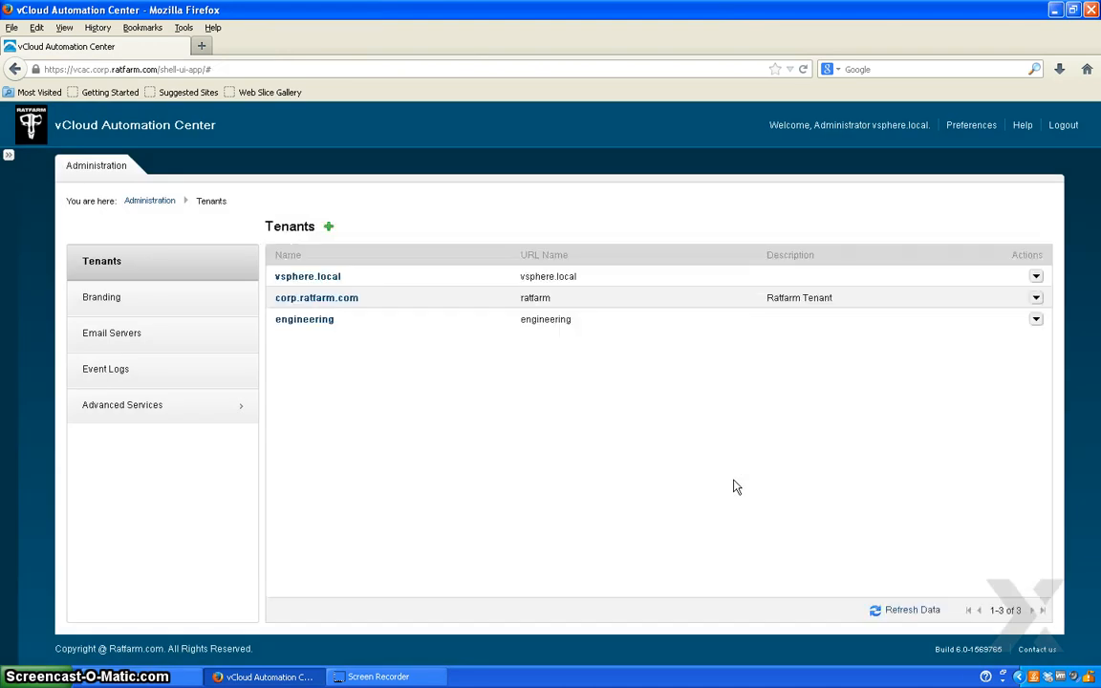
pyautogui.click(327, 367)
# - Log out and browse to vcac.corp.ratfarm.com/shell-ui-app/org/engineering
pyautogui.click(1065, 127)
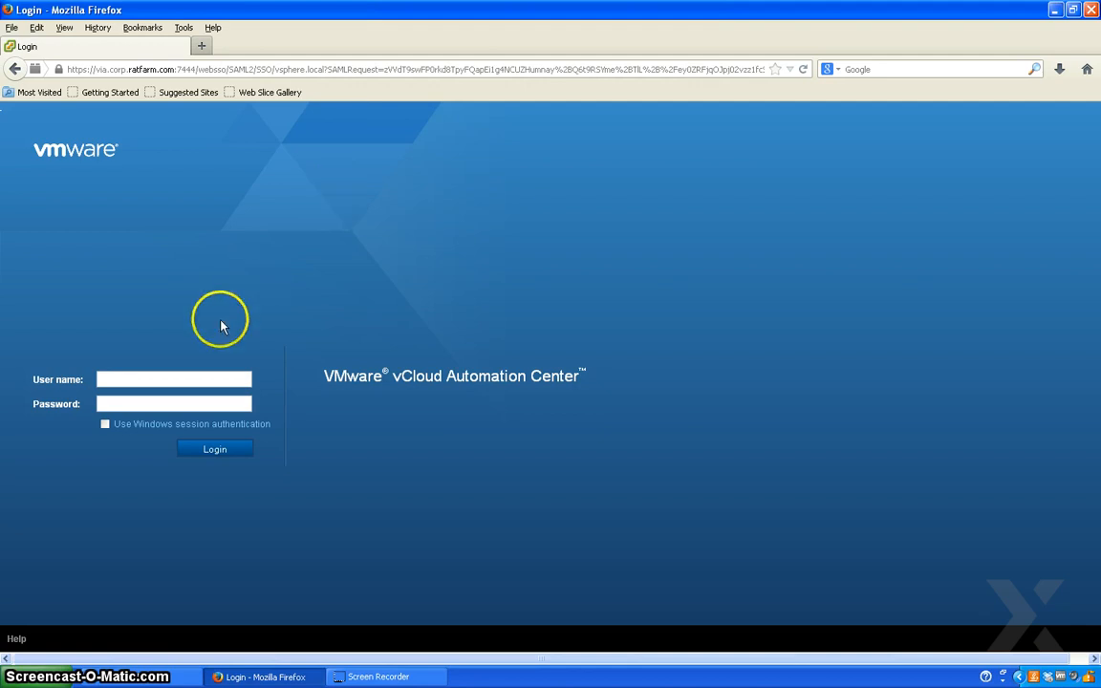
pyautogui.click(310, 69)
pyautogui.write('vcac.corp.ratfarm.com/')
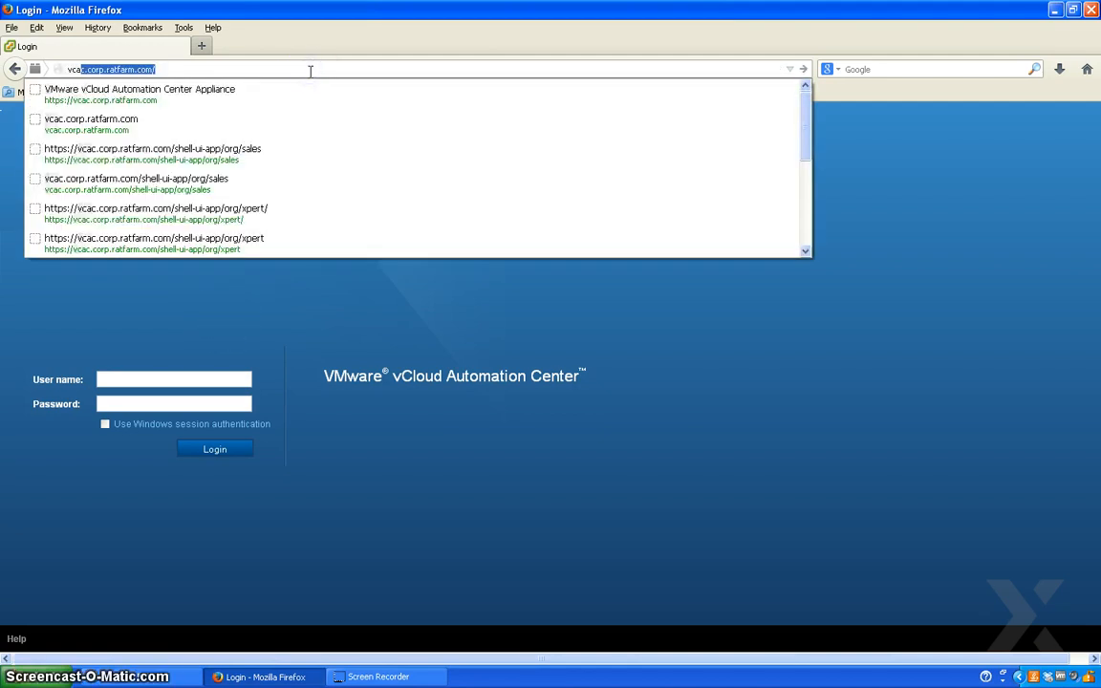
pyautogui.press('Return')
pyautogui.write('sh')
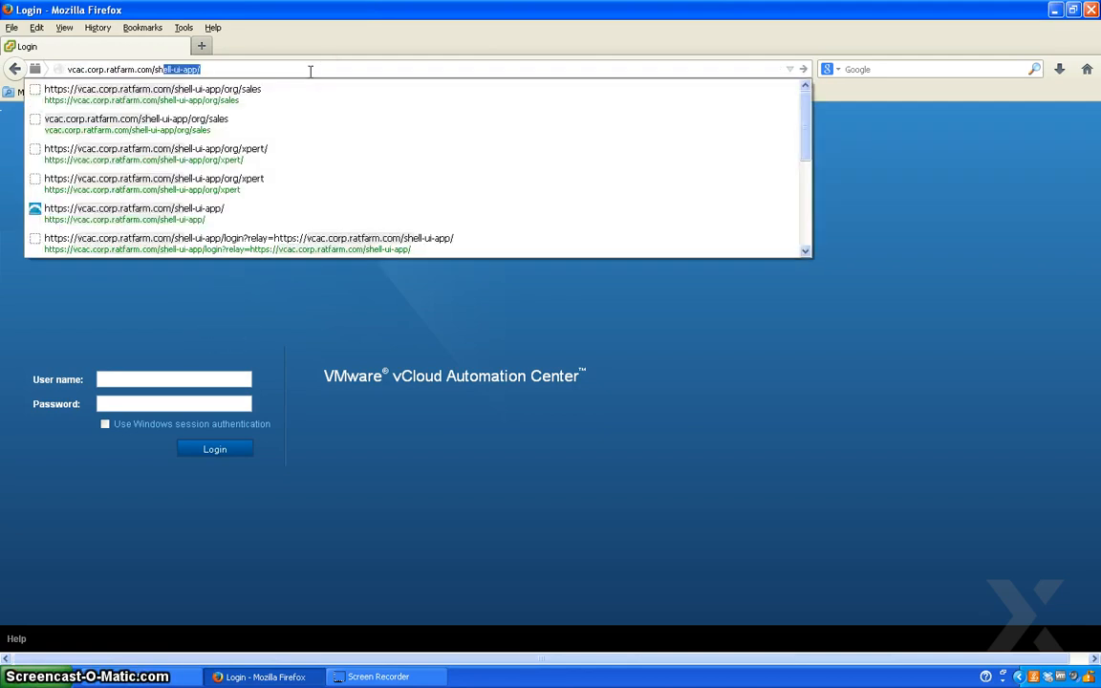
pyautogui.write('ell')
pyautogui.press('Return')
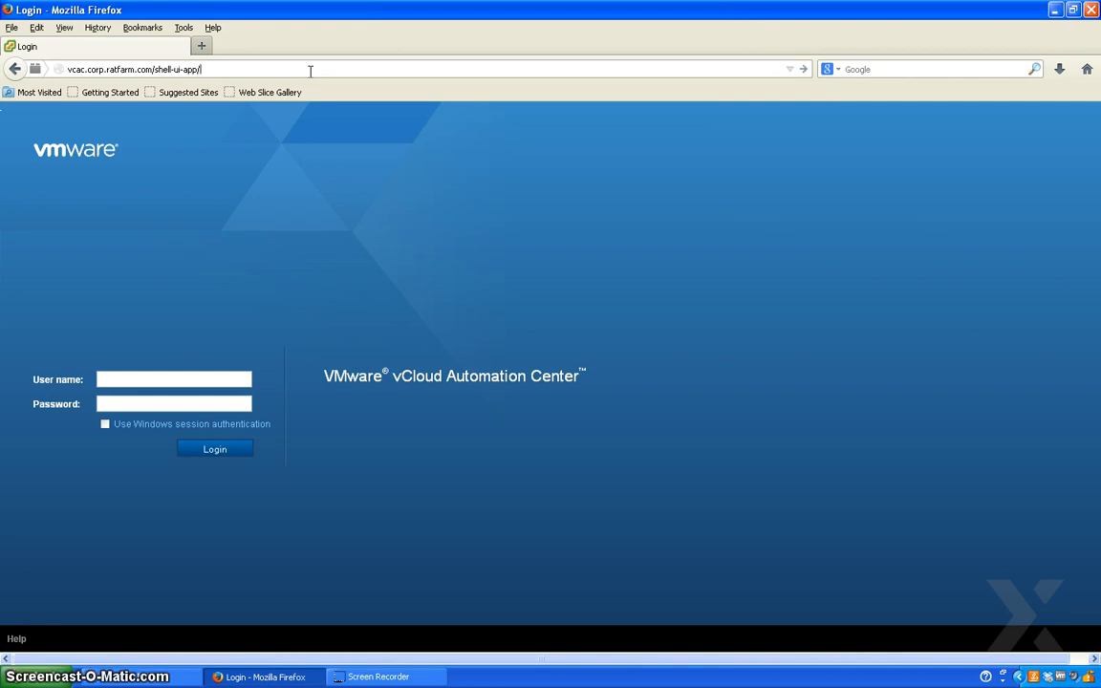
pyautogui.click(311, 70)
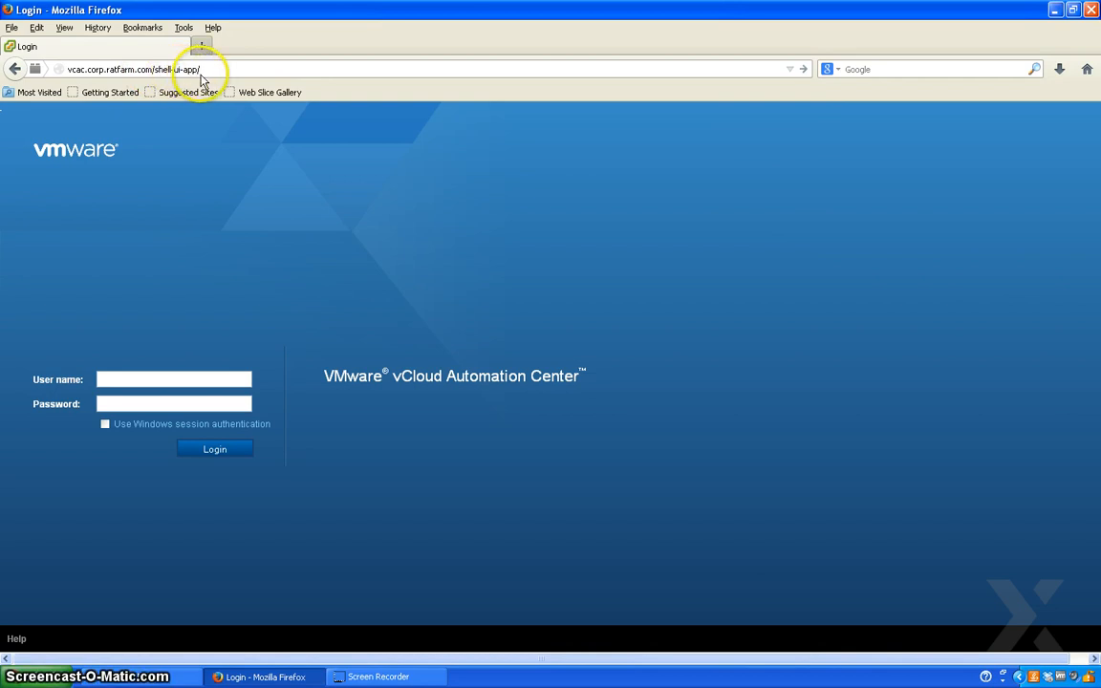
pyautogui.write('org')
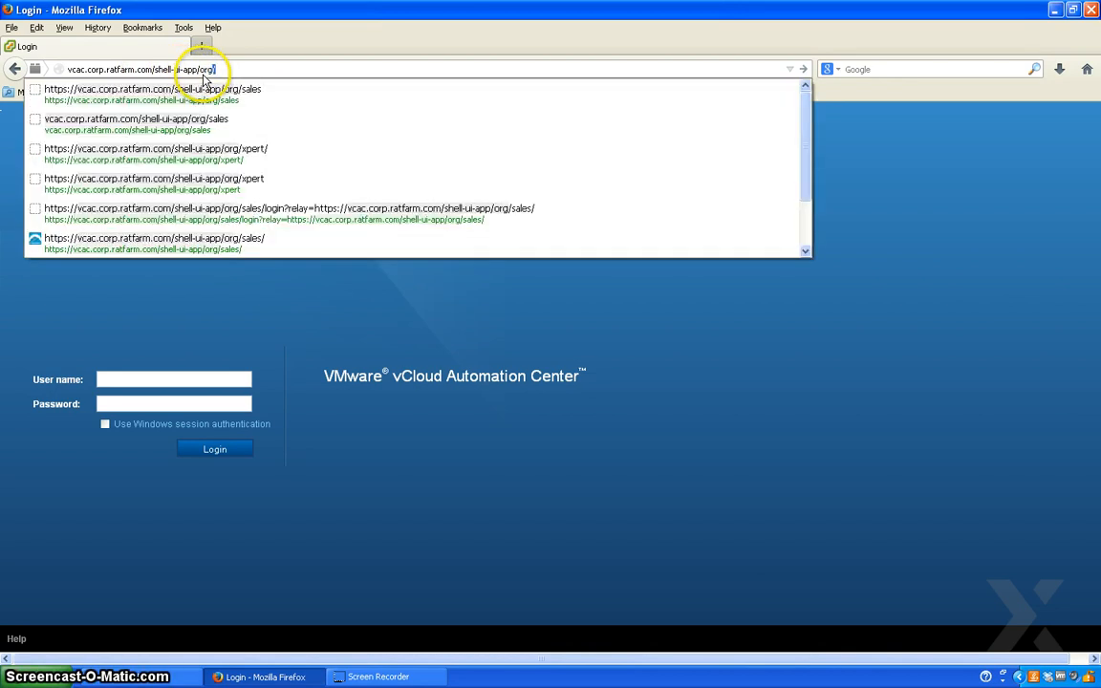
pyautogui.write('/engineering')
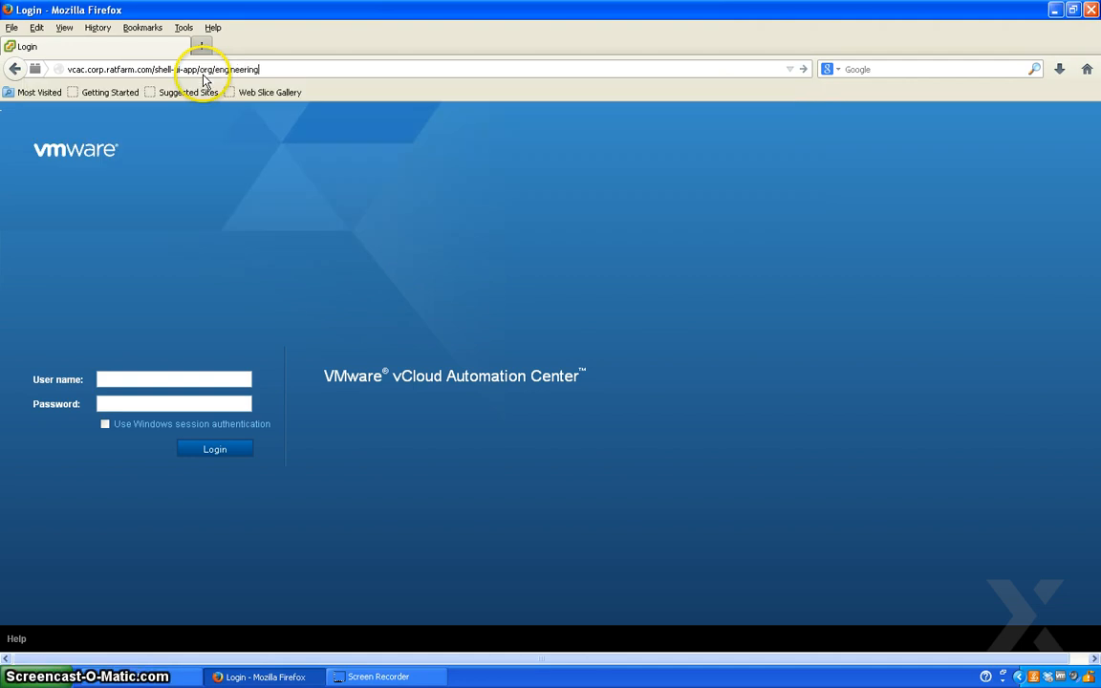
pyautogui.press('Return')
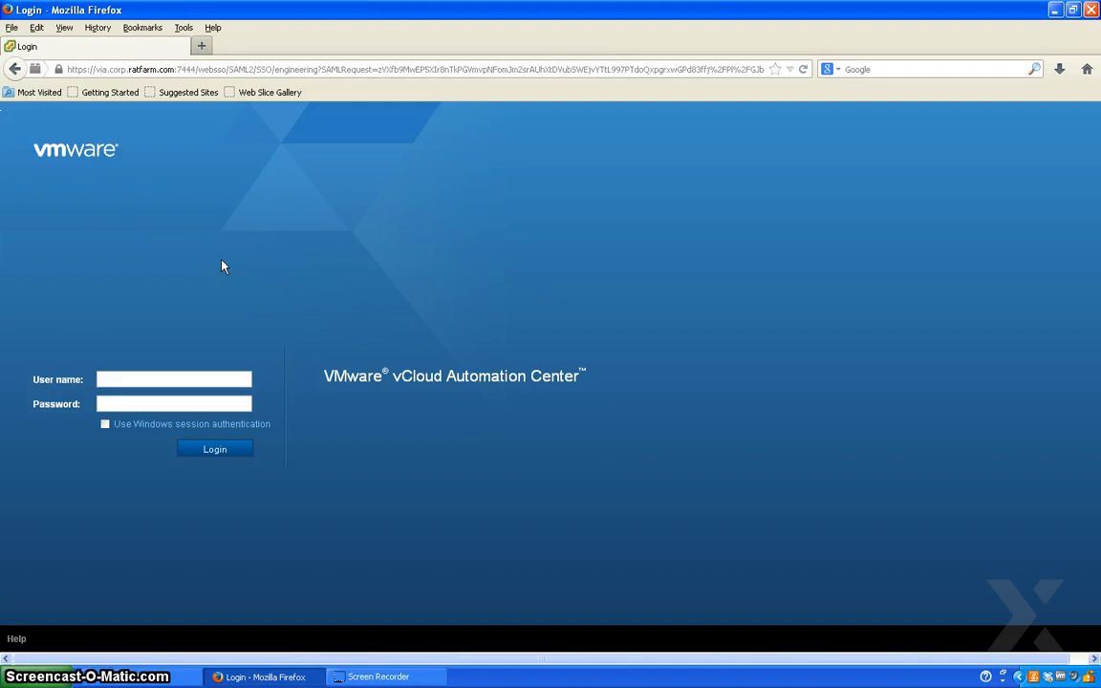
# - Log in to the engineering portal with the domain administrator's user name and password
pyautogui.click(110, 379)
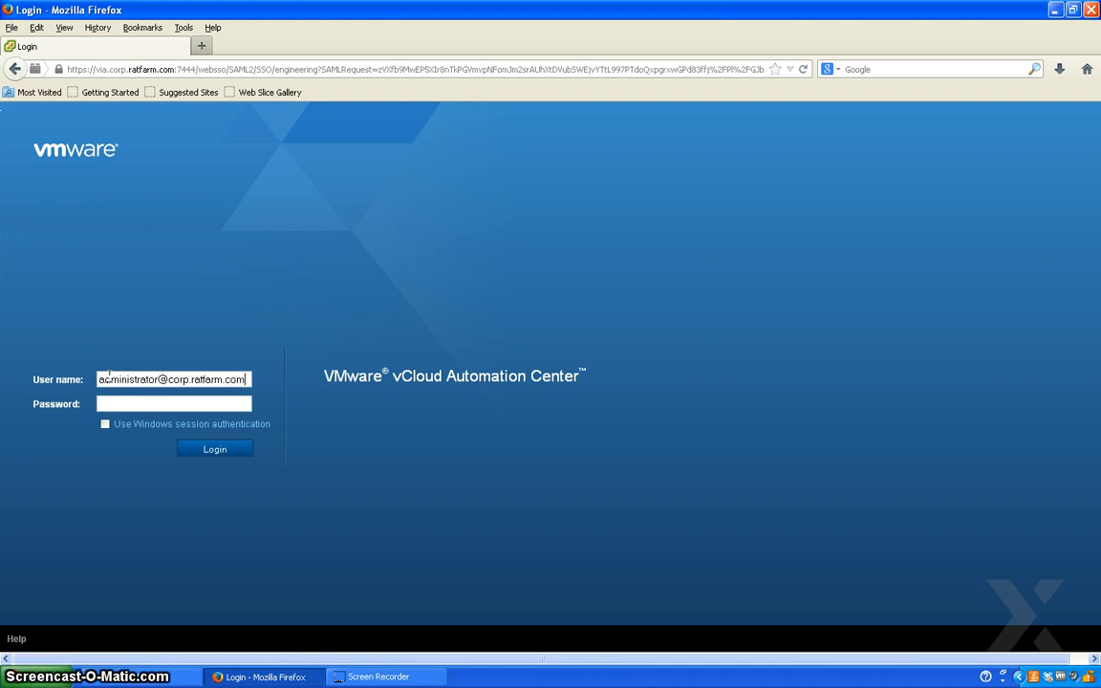
pyautogui.click(116, 401)
pyautogui.write('VMware1!')
pyautogui.press('Return')
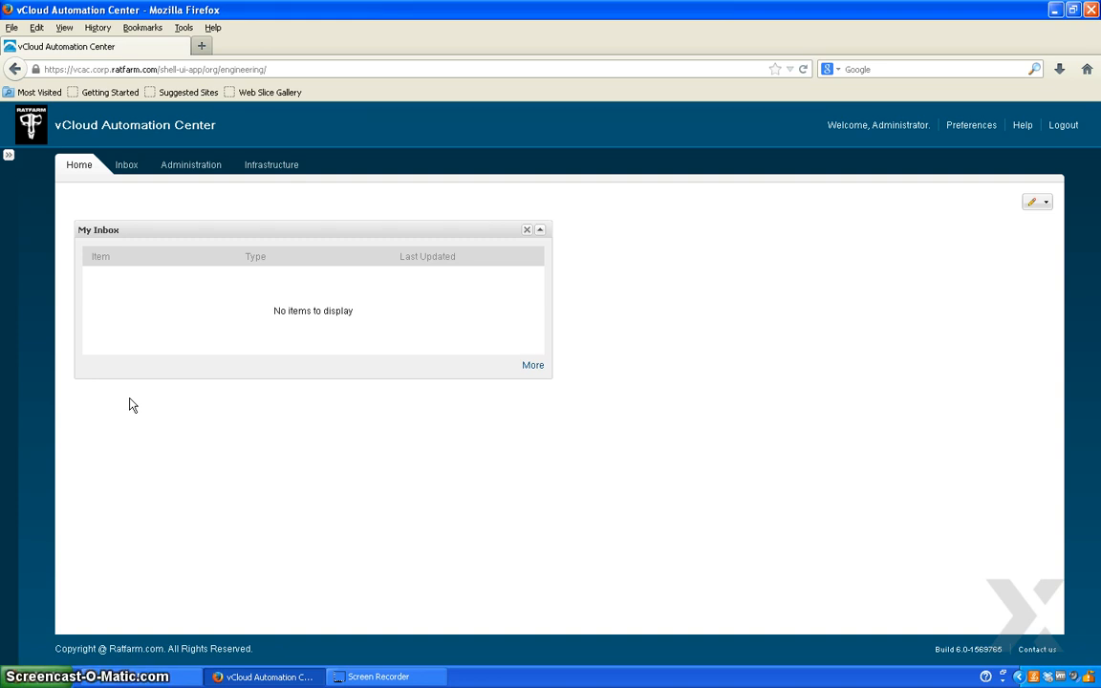
pyautogui.click(361, 675)
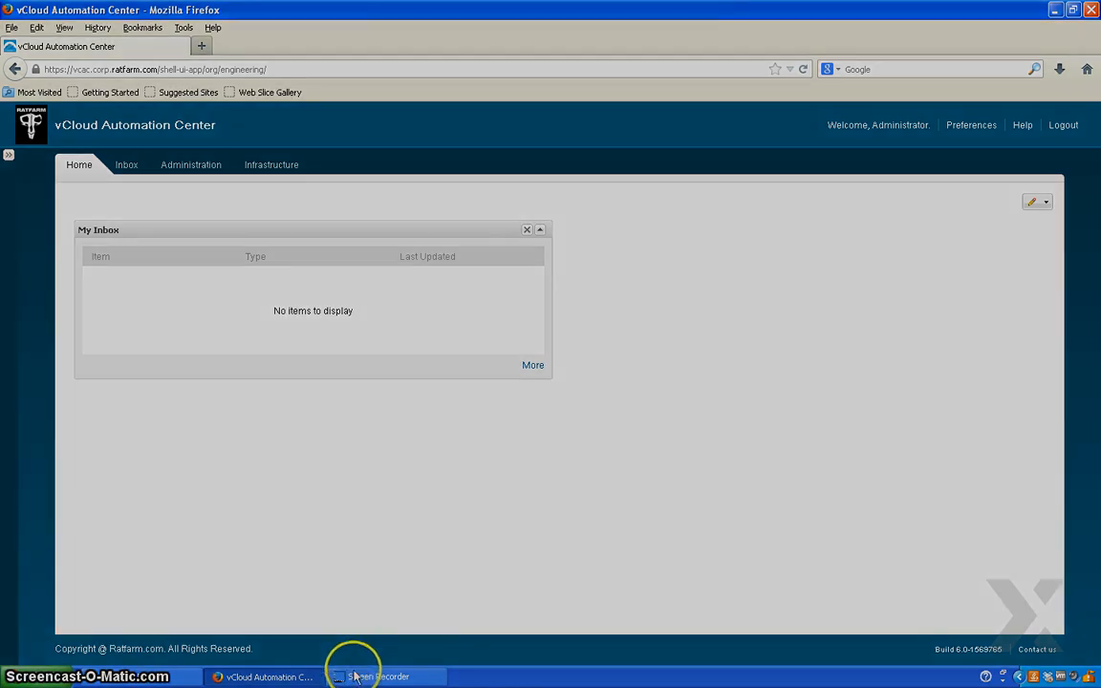